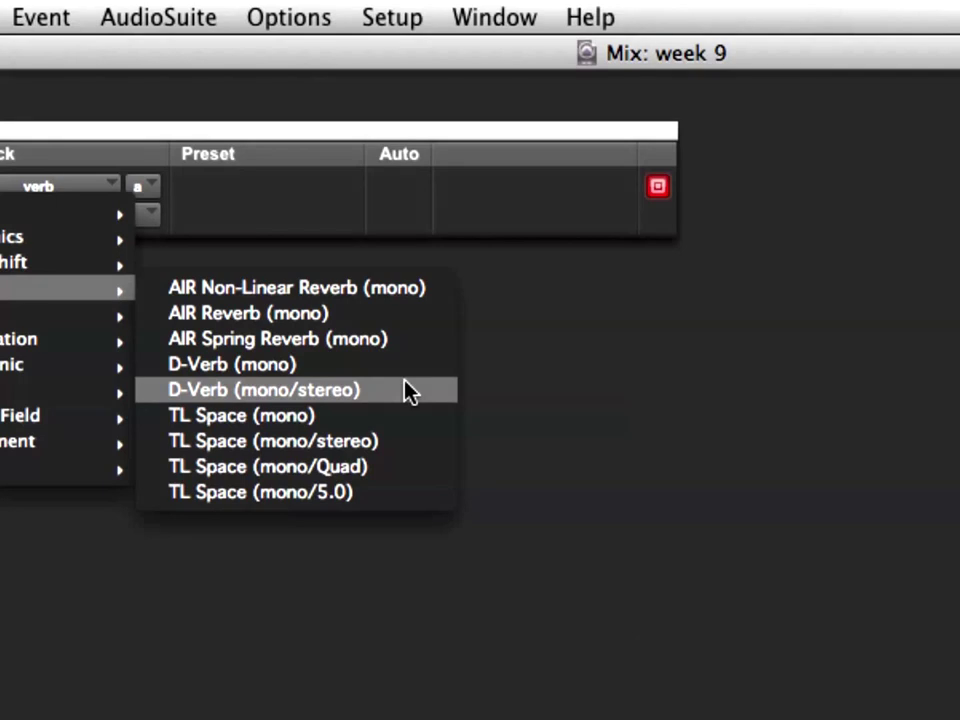
- Assign the EQ 3 7-Band plug-in to the verb track's first insert slot and move its window over the channel strips
click(405, 389)
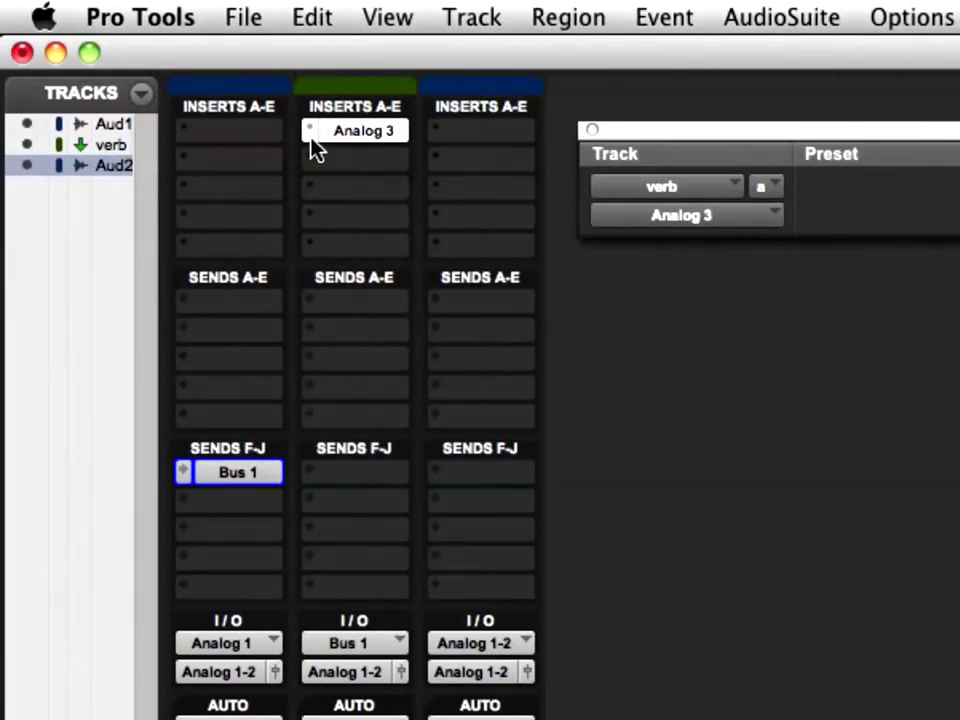
click(110, 135)
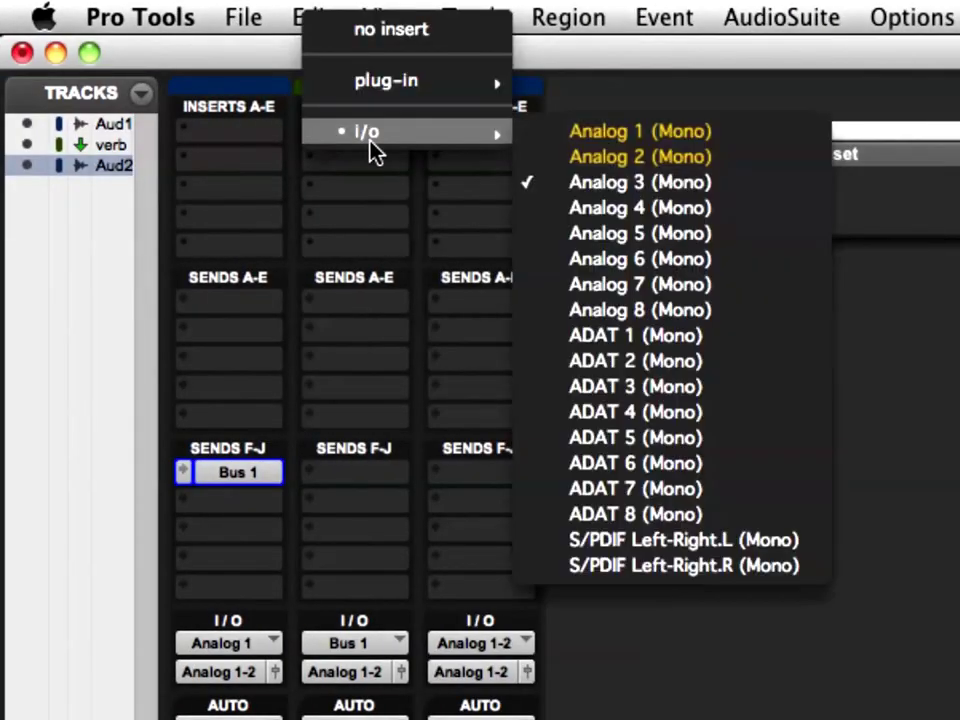
mouse_move(443, 75)
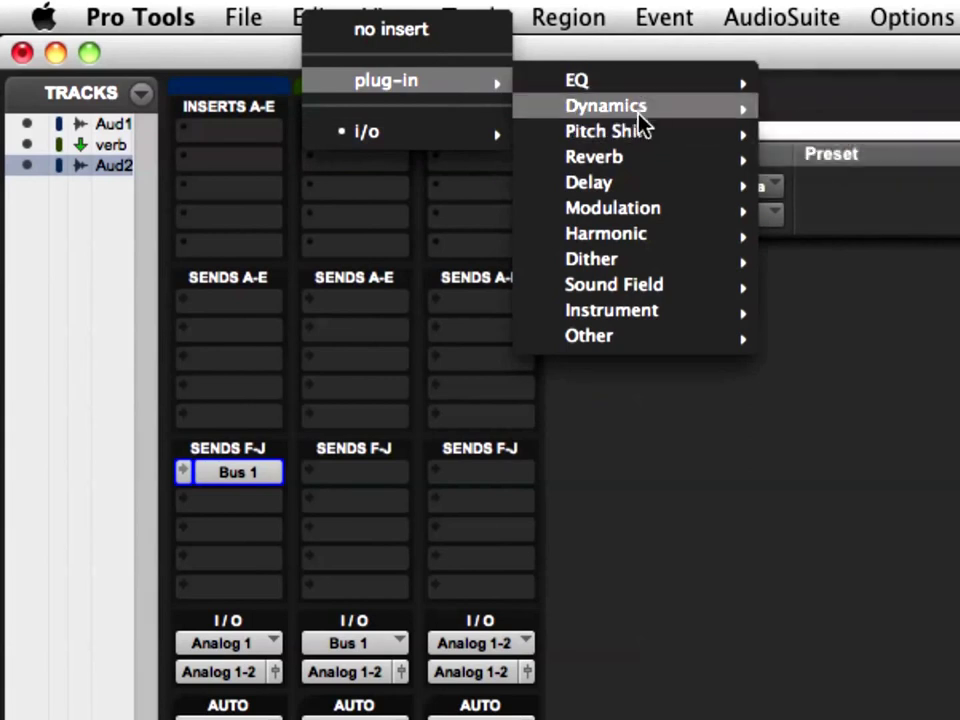
mouse_move(680, 90)
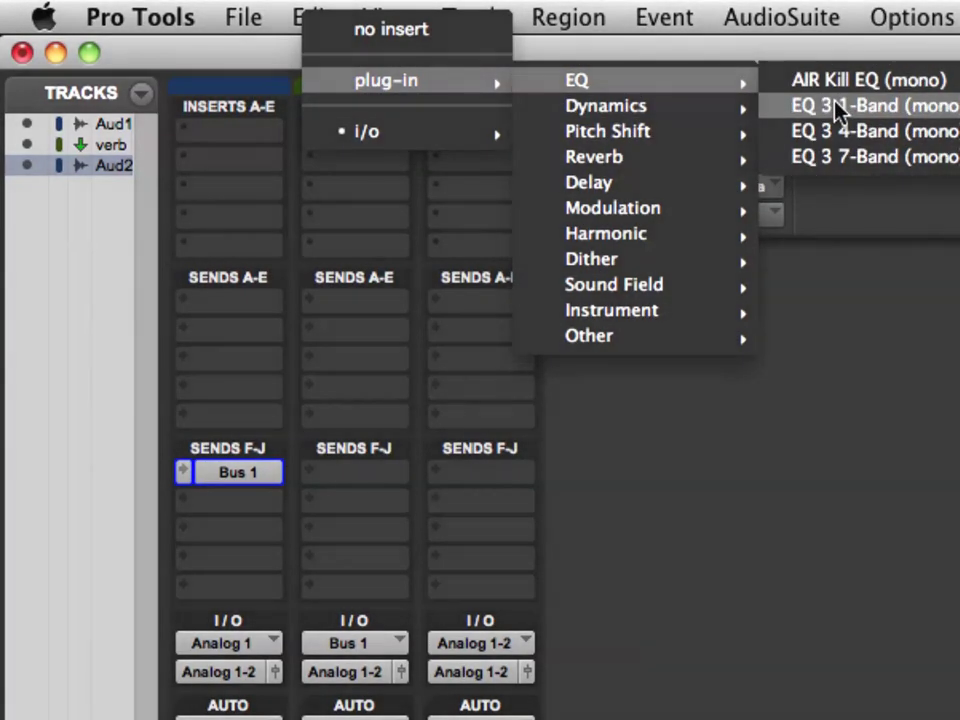
click(831, 156)
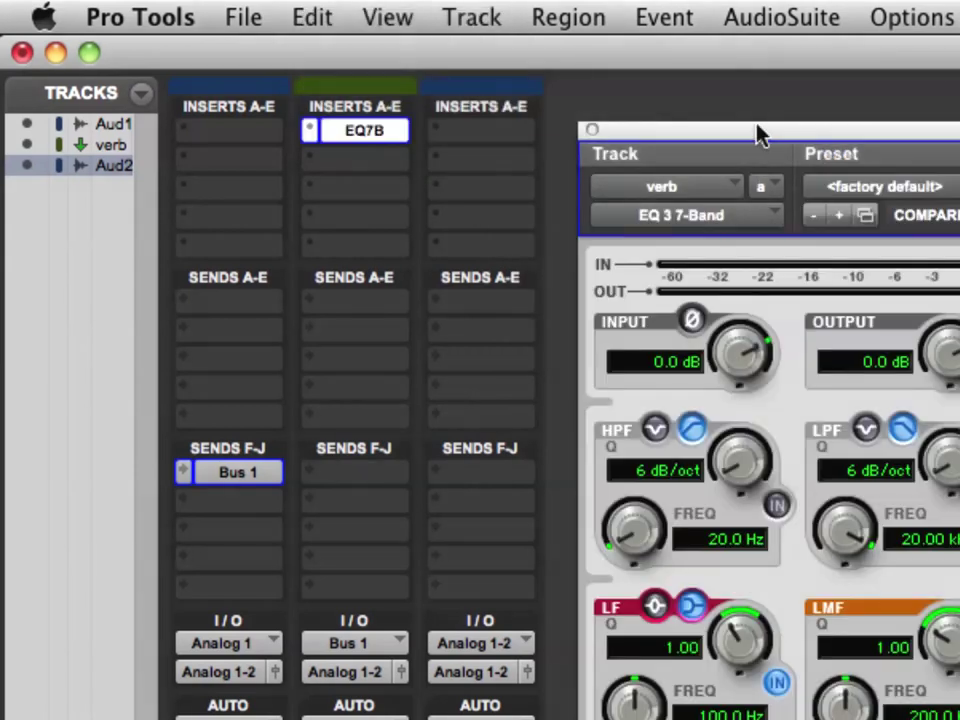
drag(755, 127, 182, 11)
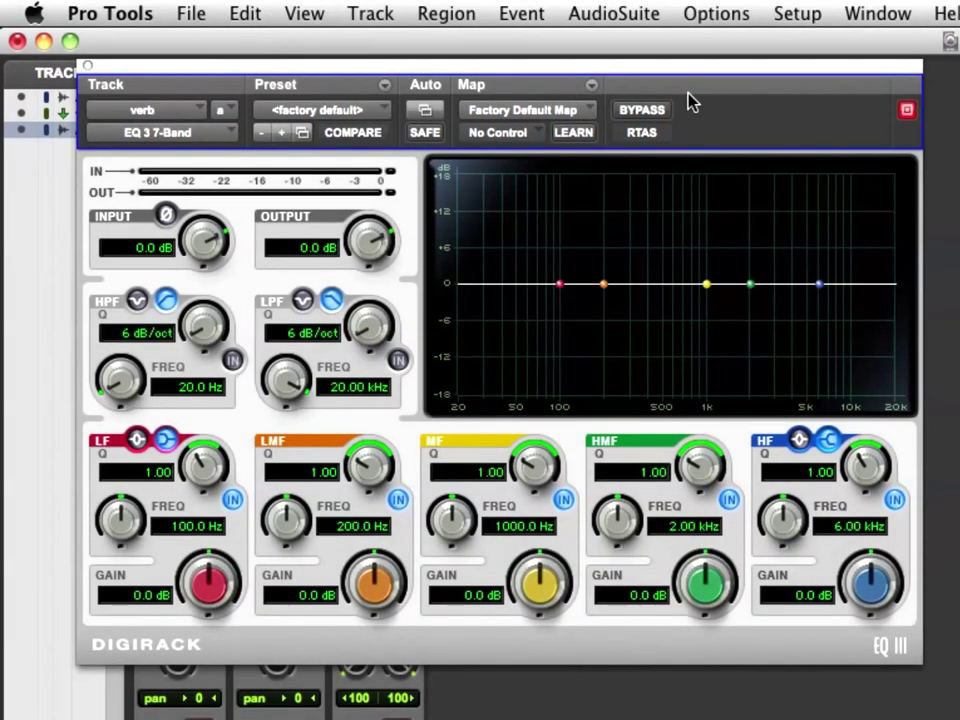
- Toggle the EQ 3 7-Band window's target setting several times and close the plug-in window
click(907, 112)
click(907, 112)
click(907, 112)
click(907, 112)
click(907, 113)
click(906, 113)
click(88, 67)
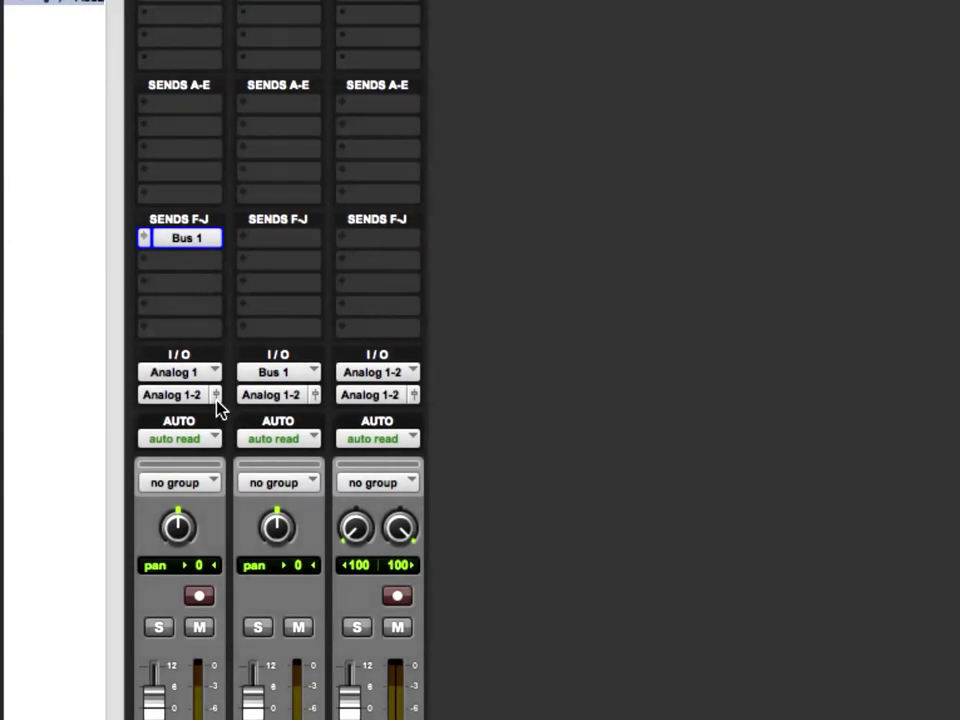
- Open the Audio 1 output window from its channel strip and place it on the empty area beside the strips
click(215, 396)
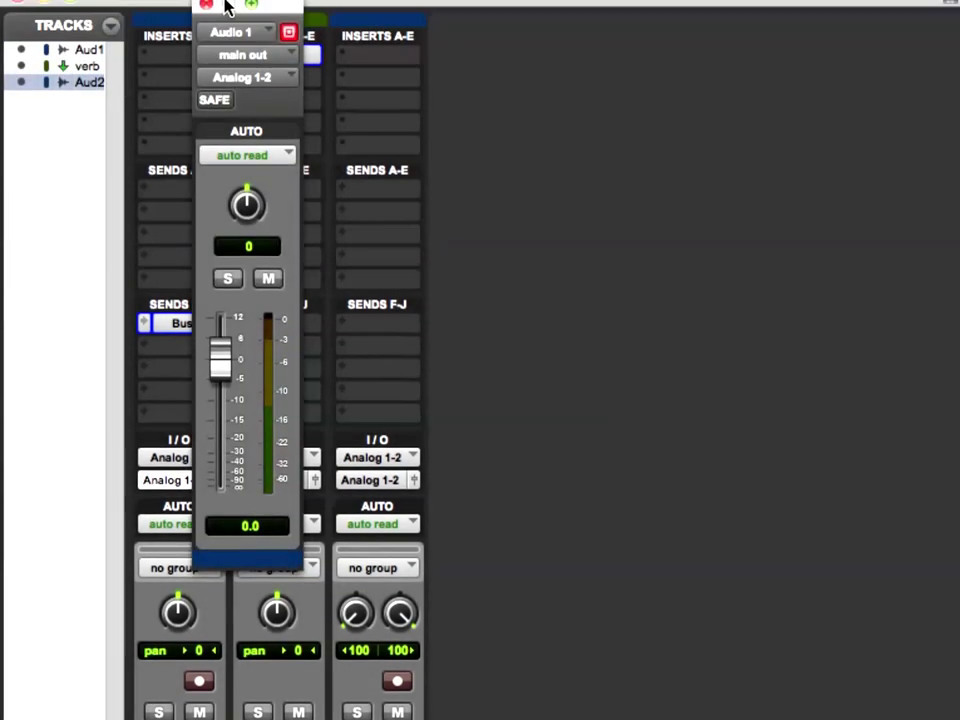
drag(266, 13, 330, 171)
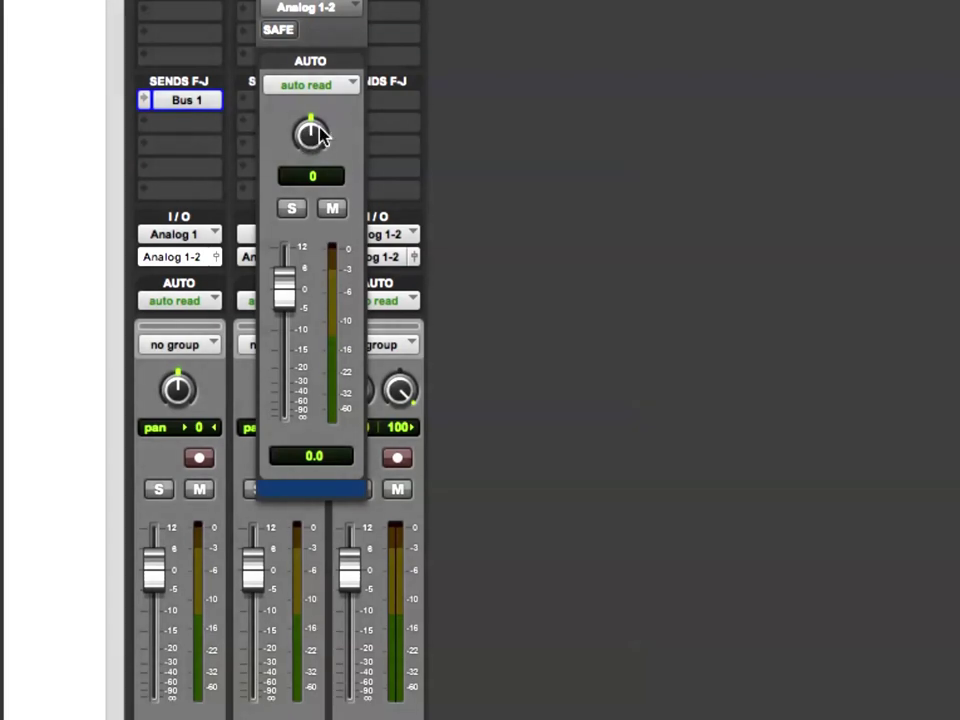
drag(336, 172, 598, 30)
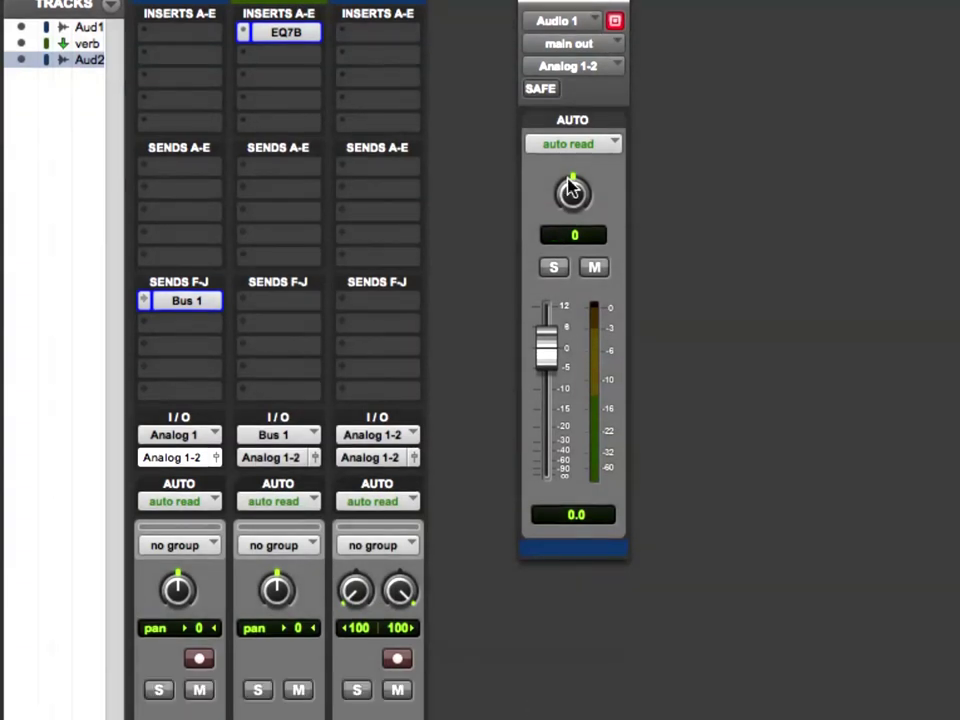
- Move the Mix window aside to bring up the Edit window, and reposition the Audio 1 output window lower over the tracks
drag(482, 26, 539, 144)
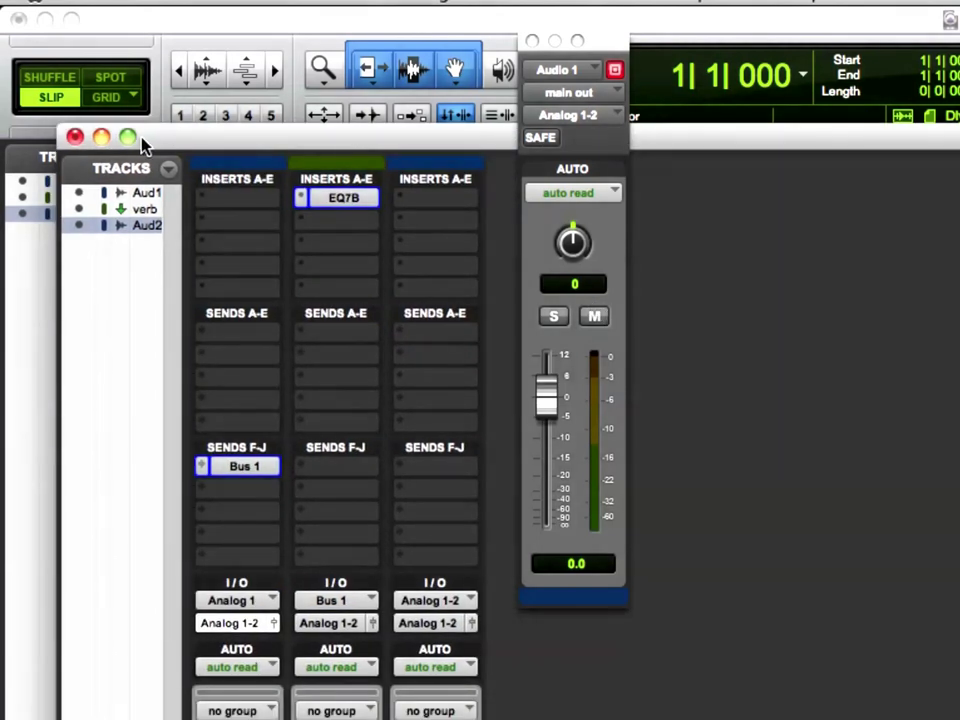
drag(160, 140, 822, 268)
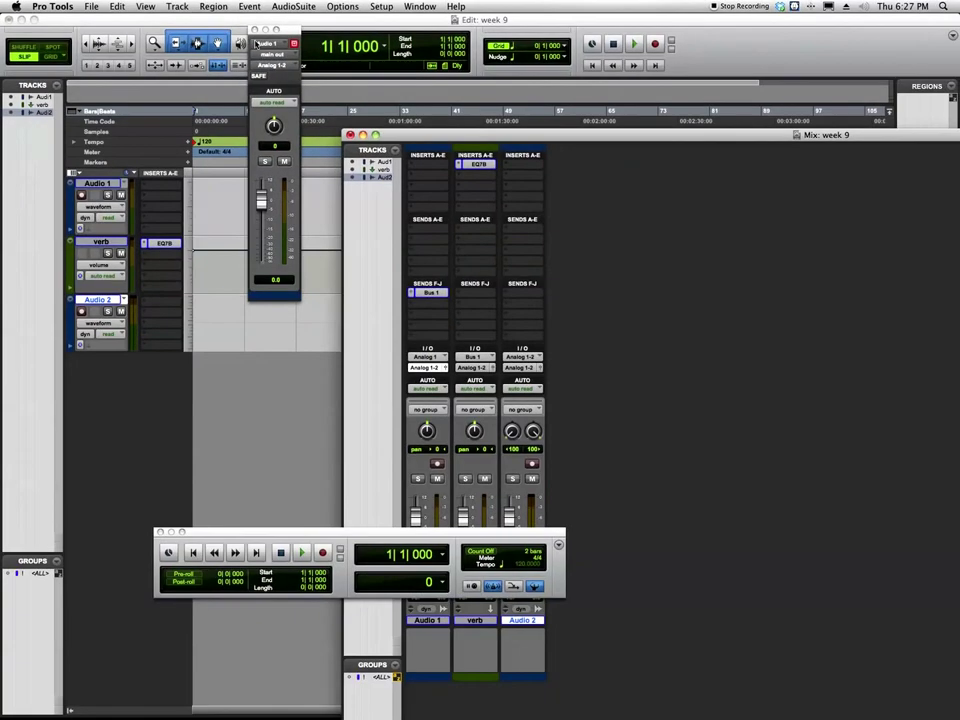
click(733, 261)
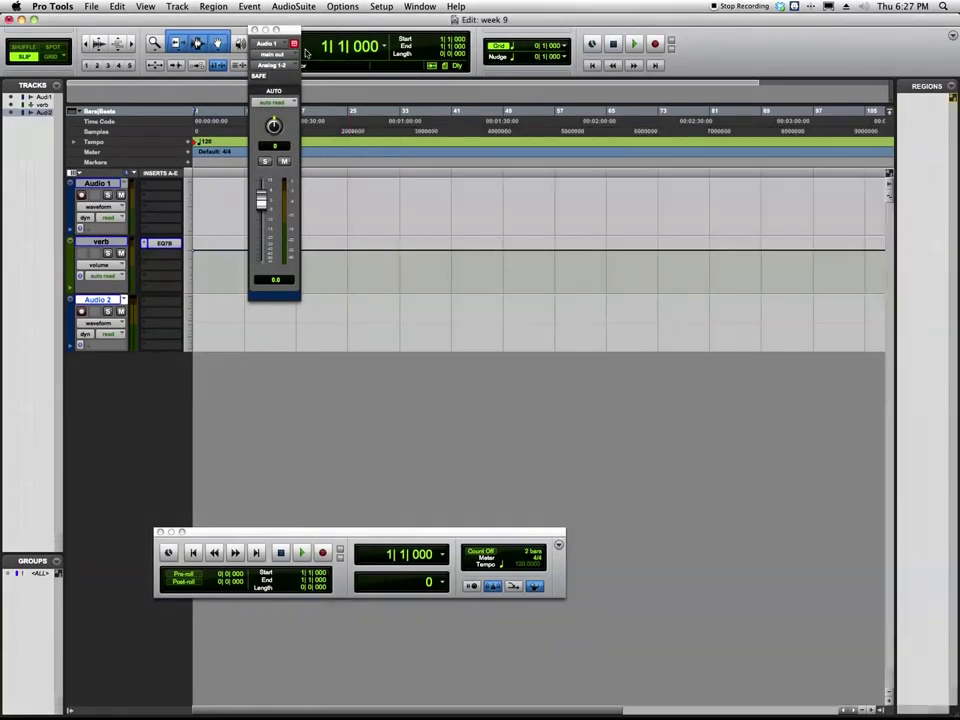
drag(291, 29, 281, 275)
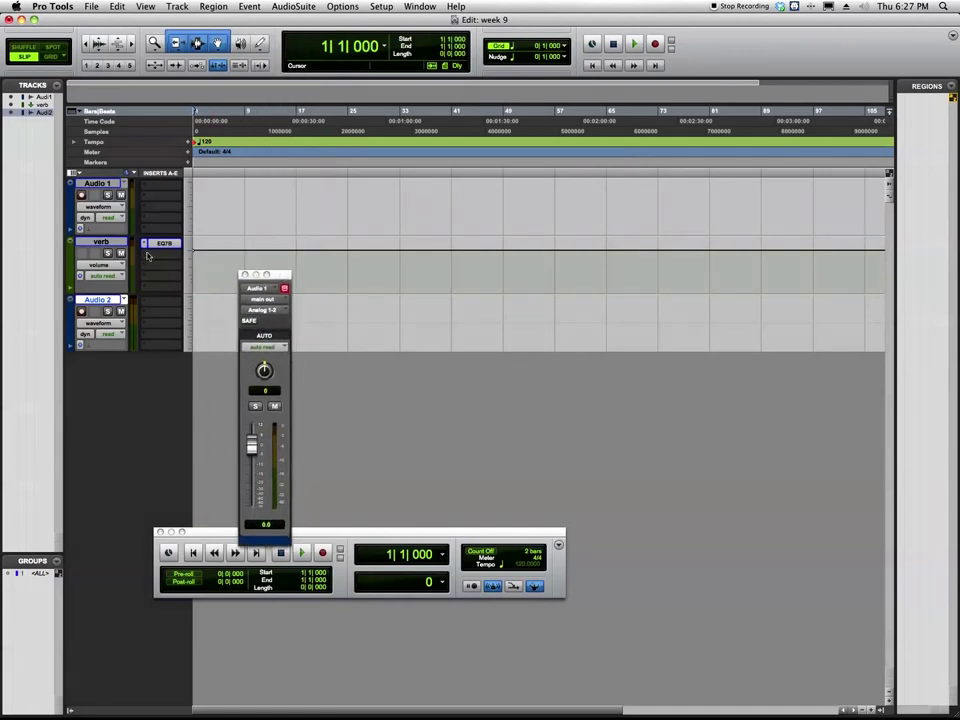
- Select the verb track, switch to the Mix window and make the floating output window show the verb track
click(102, 243)
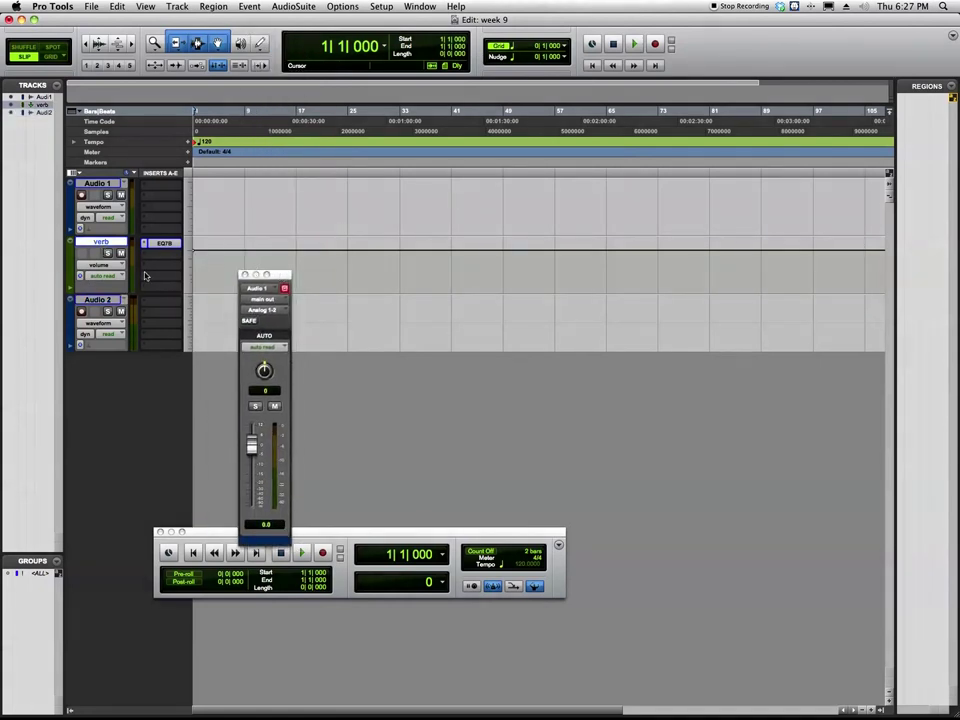
click(148, 245)
click(420, 226)
key(super+equal)
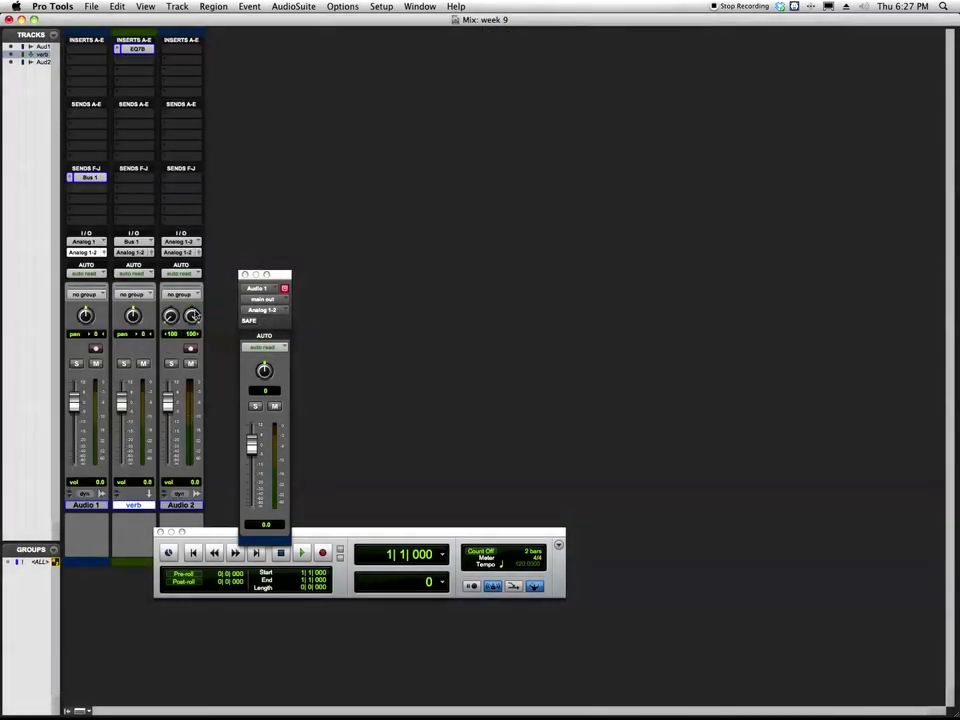
click(257, 289)
click(268, 300)
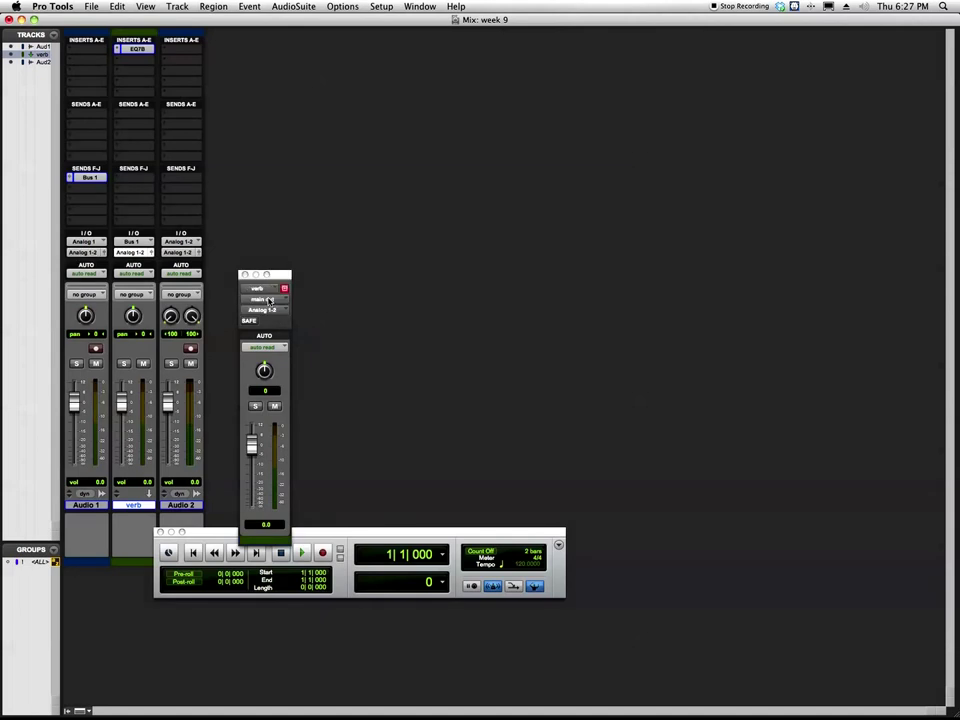
- Return to the Edit window and switch the output window's track to Audio 1 and on to Audio 2
key(super+equal)
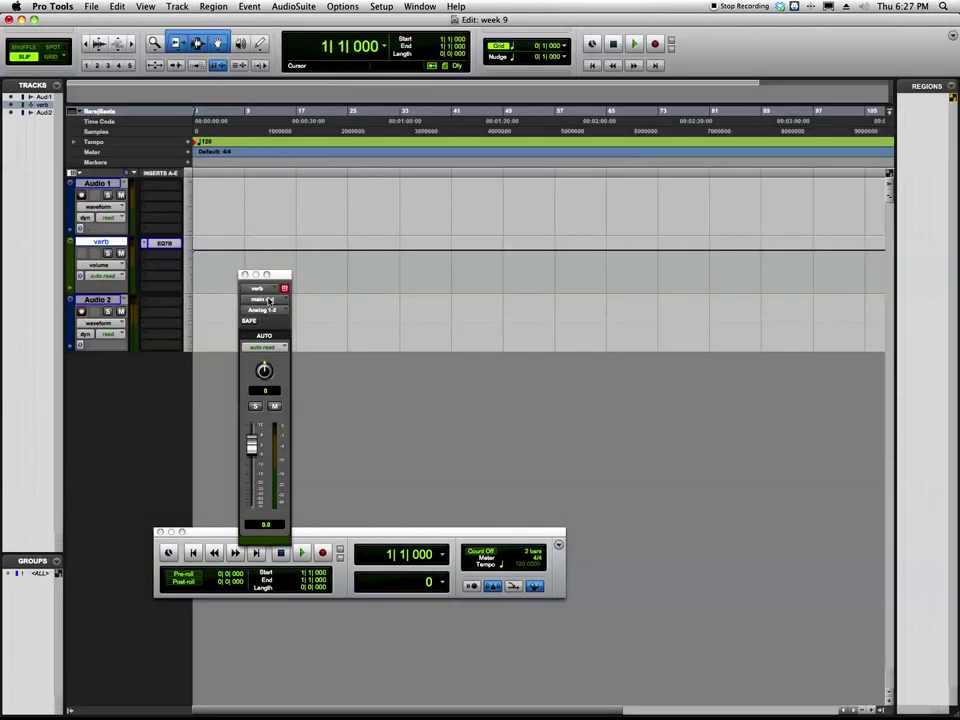
drag(272, 280, 231, 258)
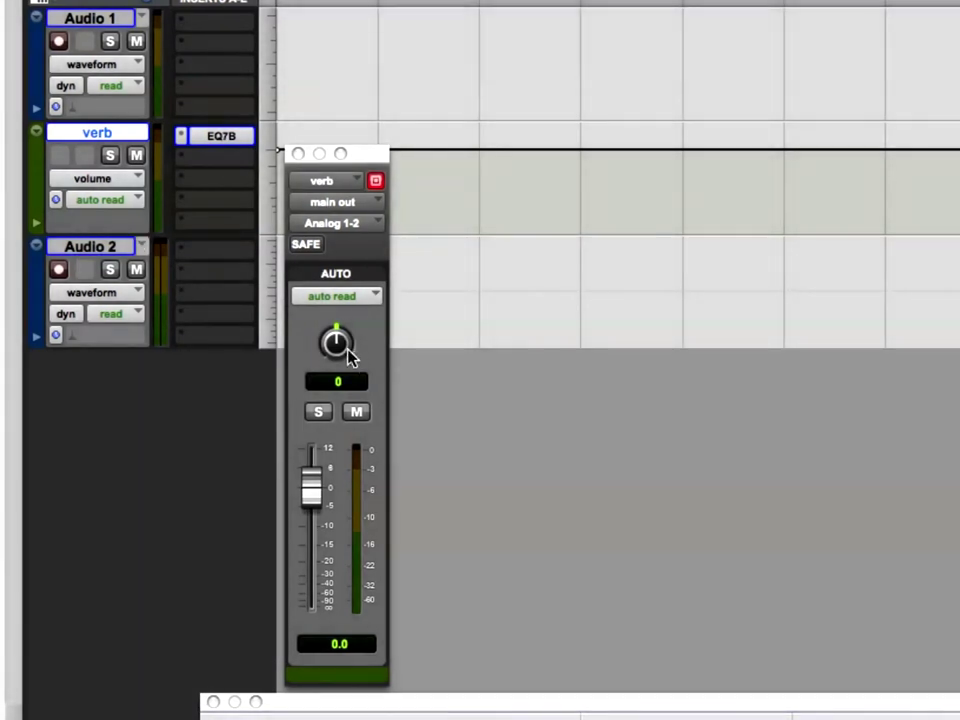
click(321, 181)
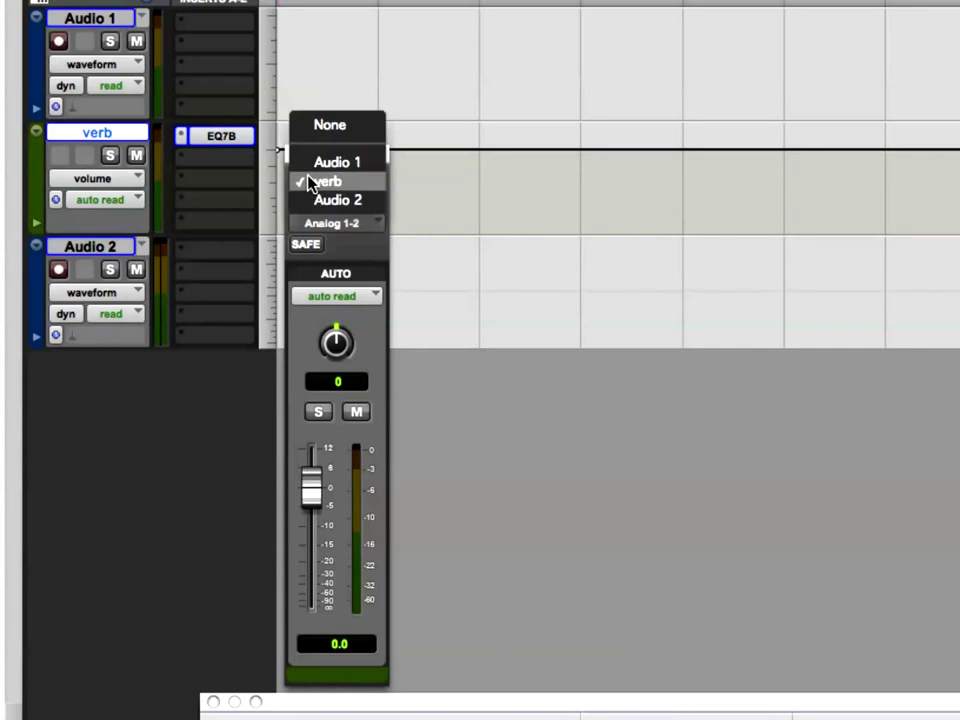
click(325, 162)
click(316, 183)
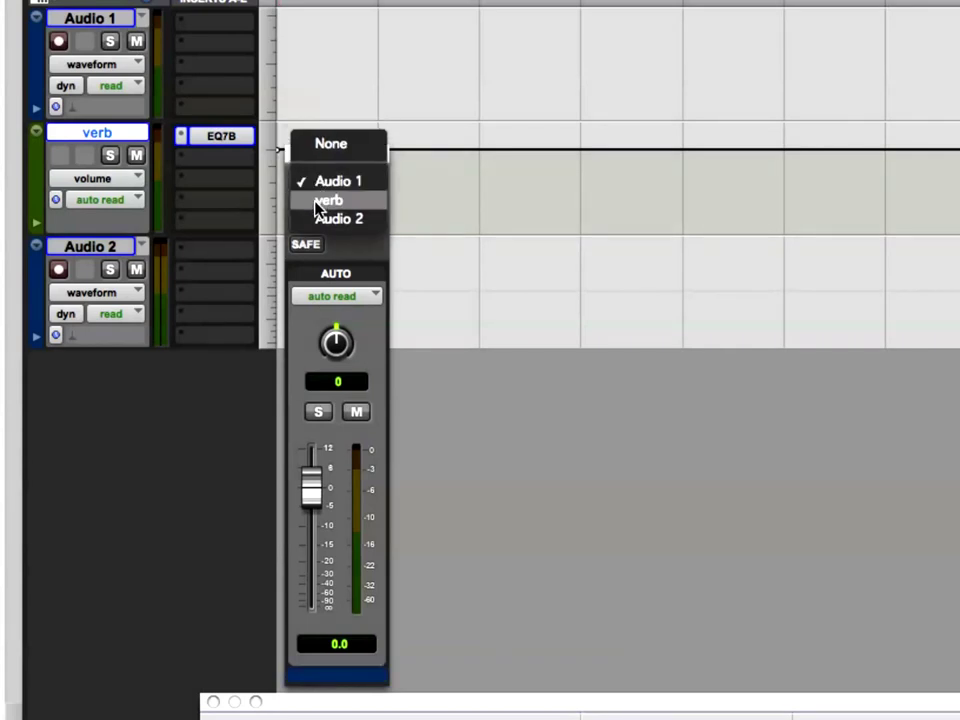
click(318, 218)
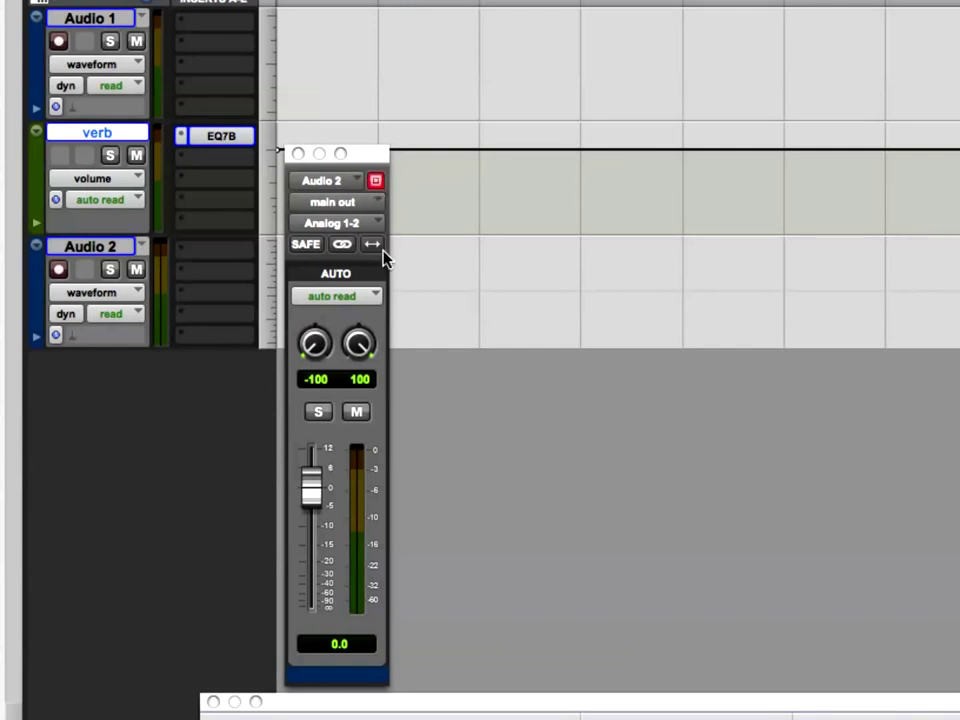
- Pan Audio 2's left channel to -12 and back to -100, and with the panners linked bring the right channel to 0
mouse_move(317, 354)
mouse_down()
mouse_move(319, 301)
mouse_move(293, 238)
mouse_move(305, 368)
mouse_up()
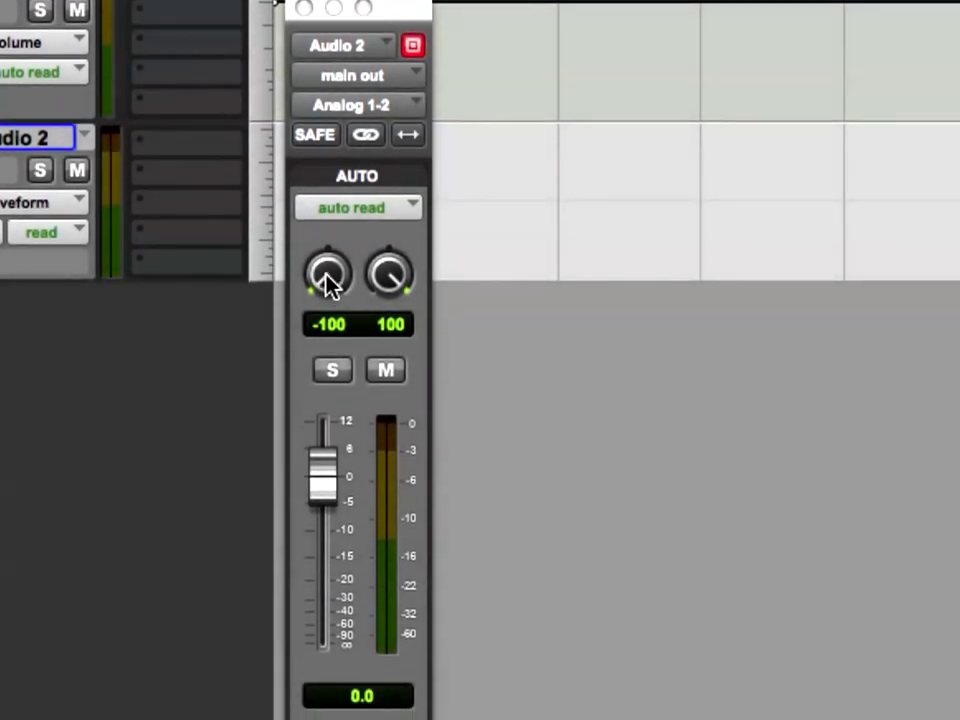
drag(317, 251, 297, 280)
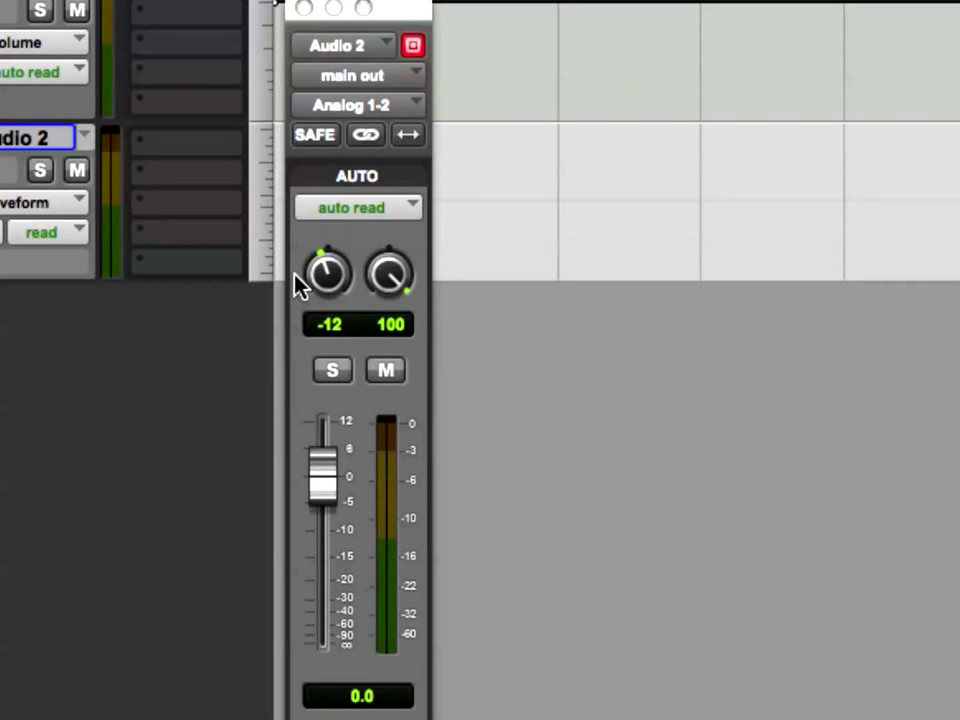
drag(296, 274, 123, 581)
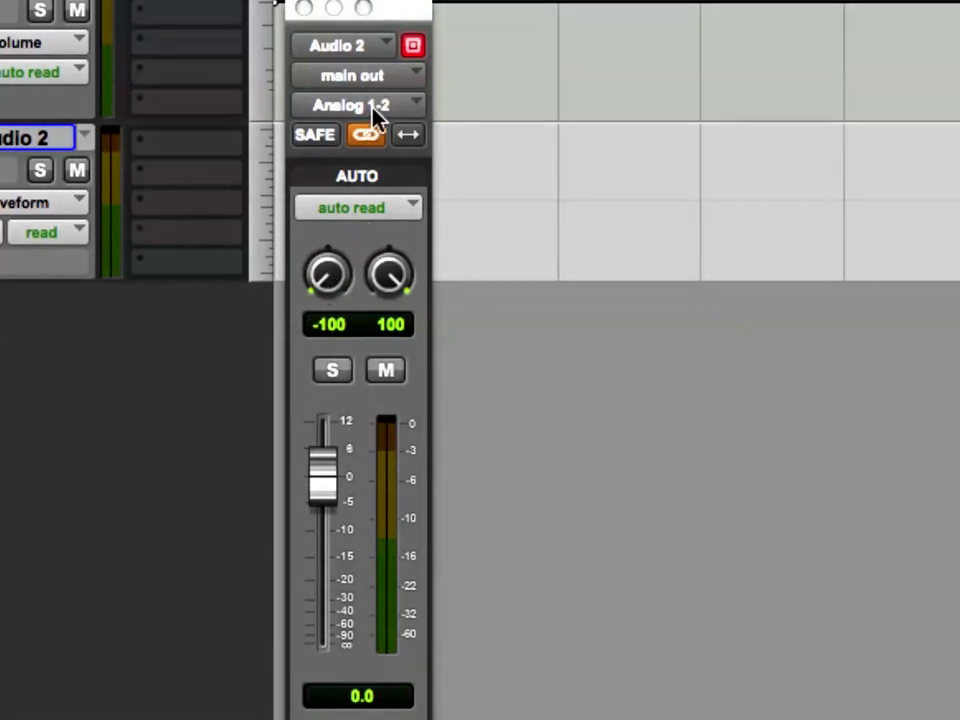
drag(326, 268, 415, 140)
drag(348, 318, 480, 609)
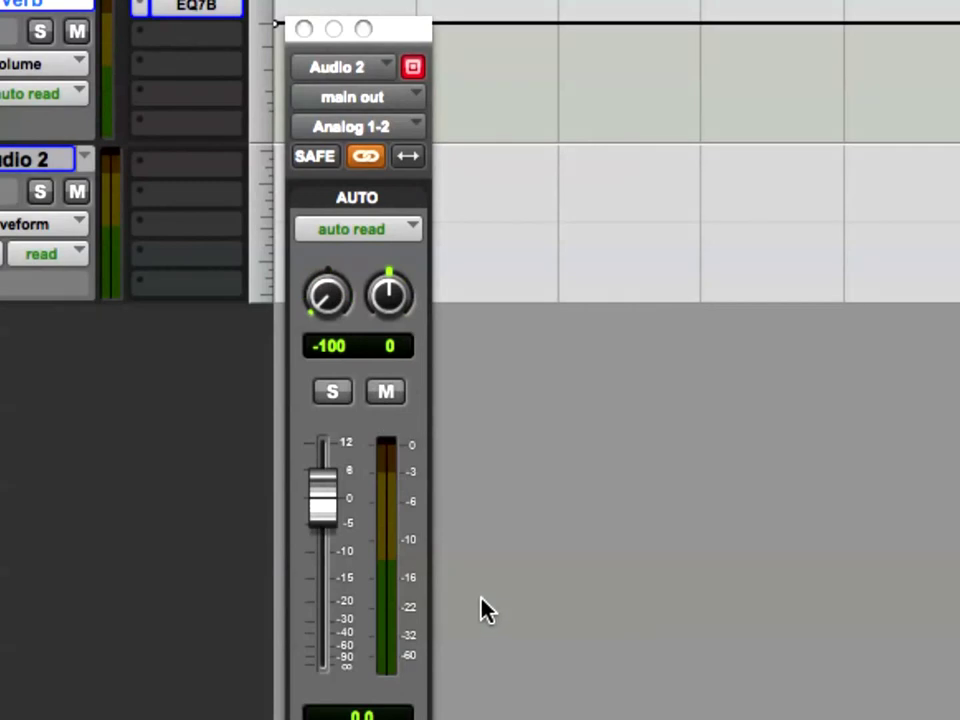
- Unlink Audio 2's panners to readjust the right channel, relink them and pan both channels to 8
click(372, 156)
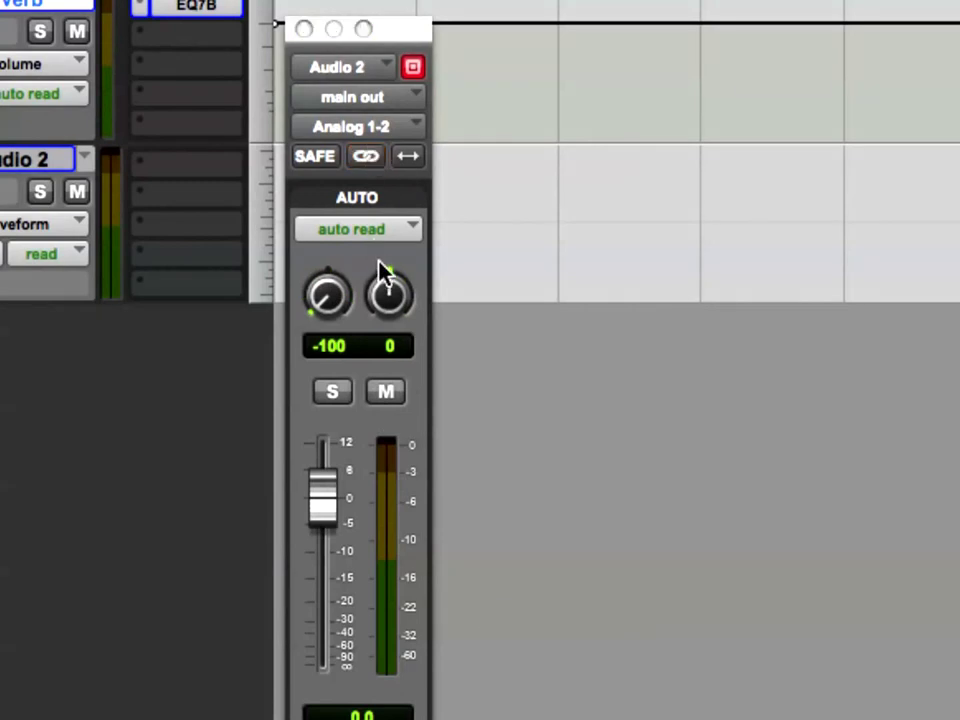
drag(392, 294, 298, 447)
click(376, 156)
drag(328, 313, 306, 130)
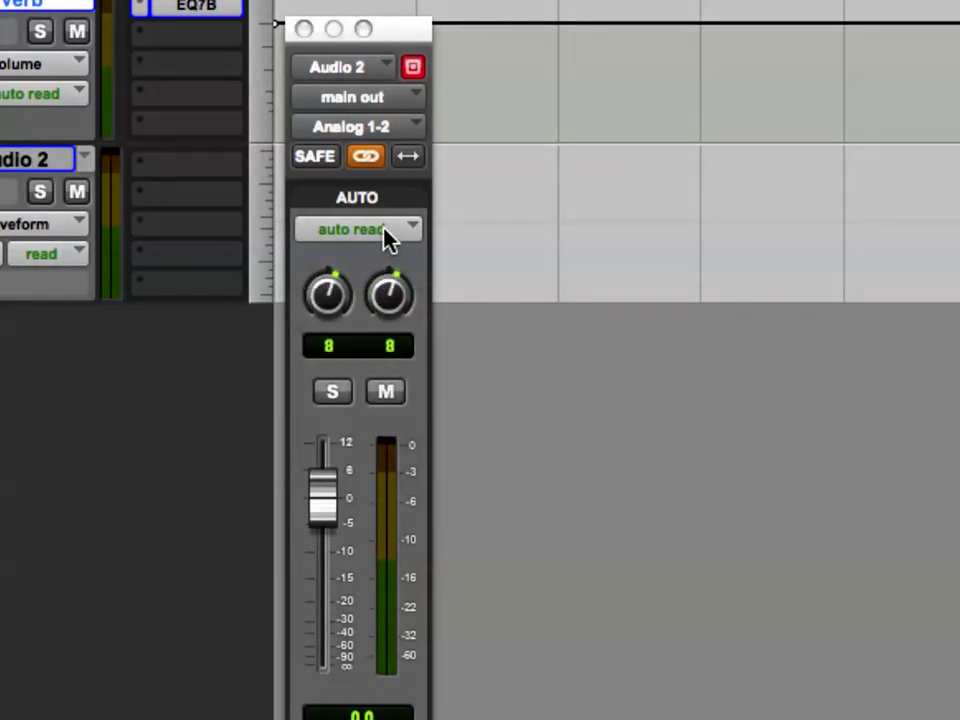
- Enable inverse pan on Audio 2, try pans of 15 and 1, and spread the channels to 9 left and 9 right
click(410, 158)
drag(326, 294, 270, 244)
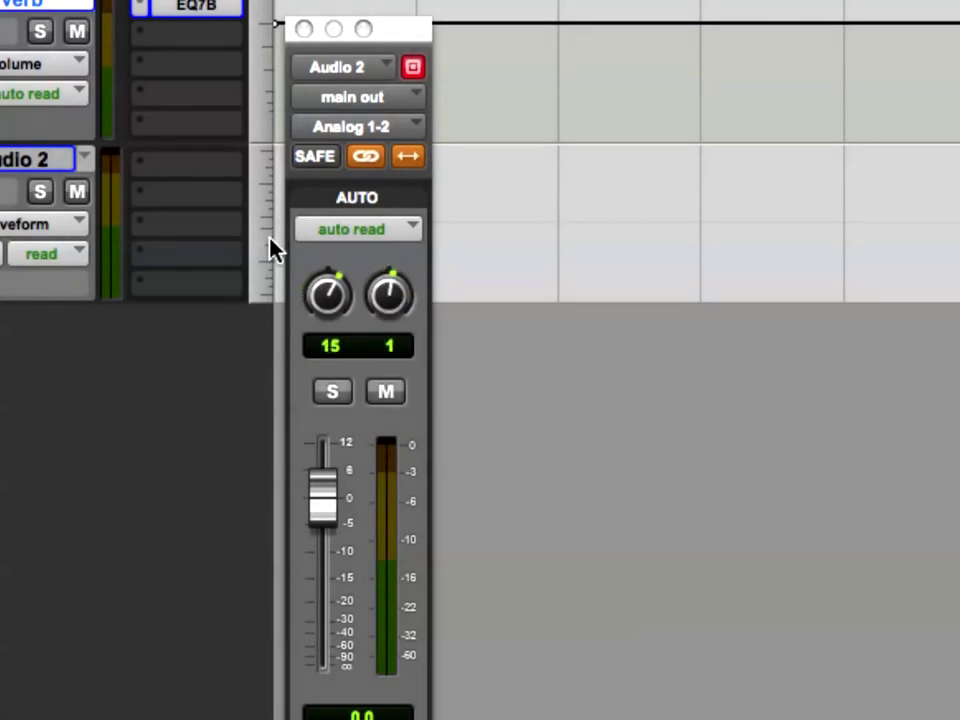
alt+click(325, 298)
drag(330, 285, 362, 327)
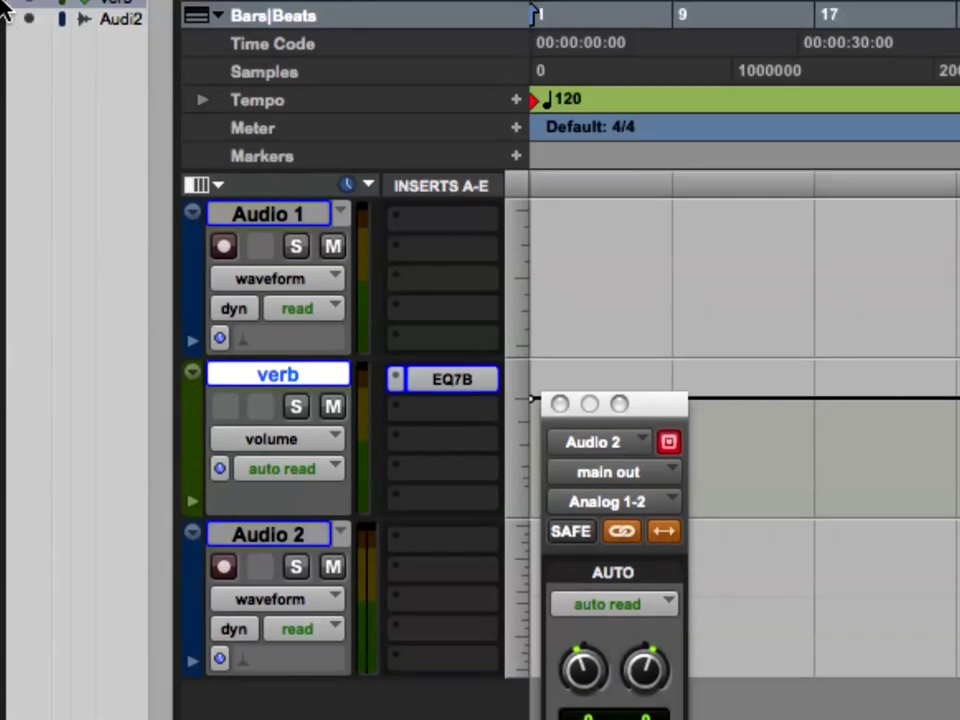
- Open Audio 1's Bus 1 send in the Mix window and assign Bus 1-2 (Stereo) to send F of the verb track
key(super+equal)
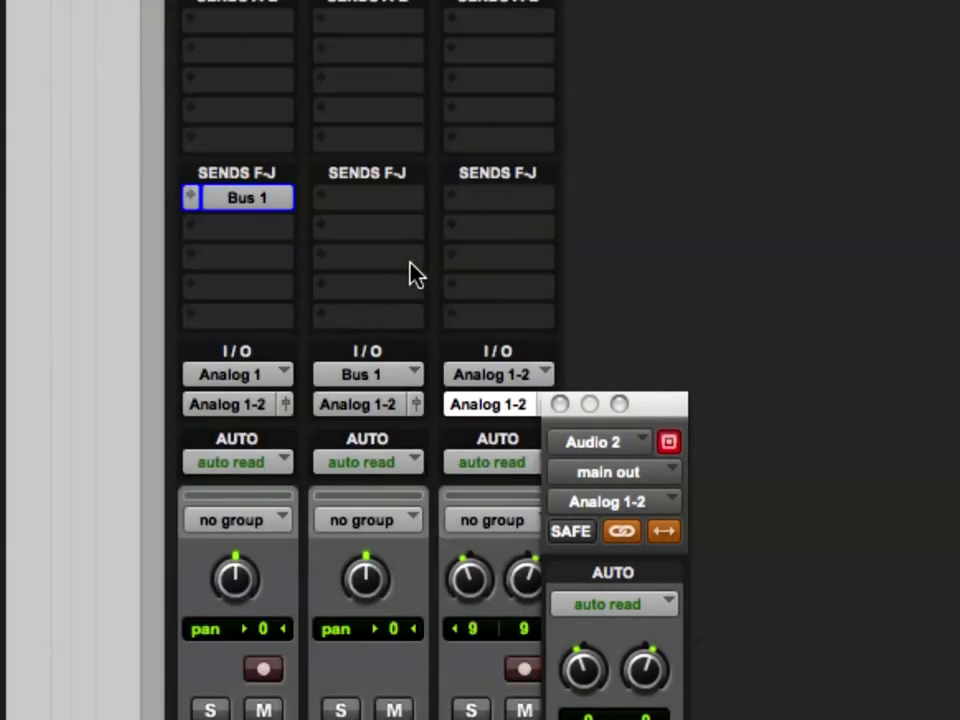
click(224, 200)
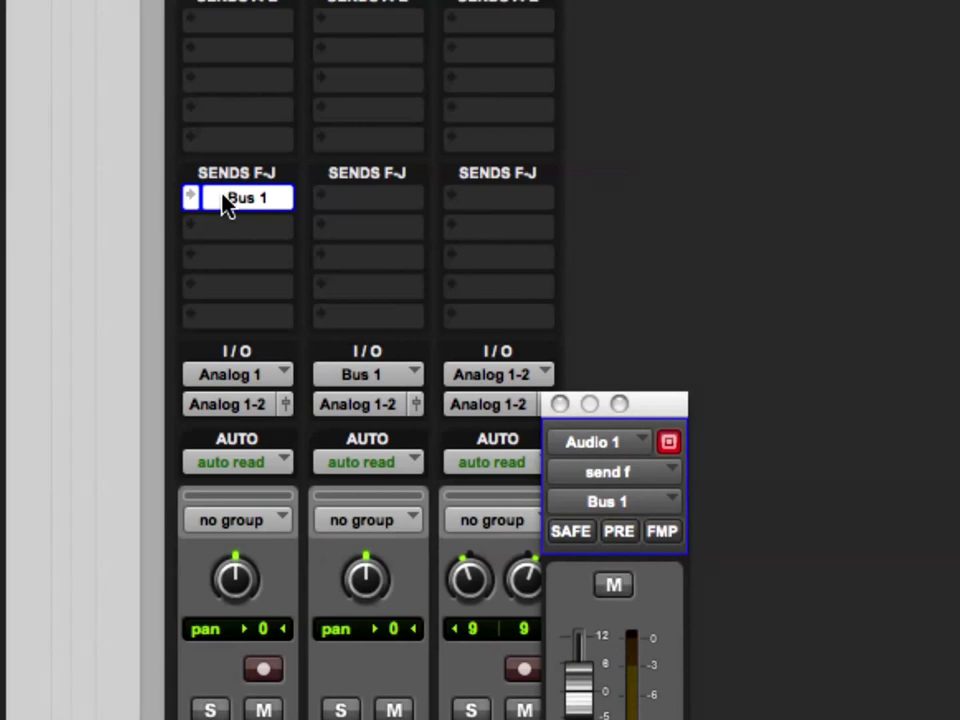
click(321, 200)
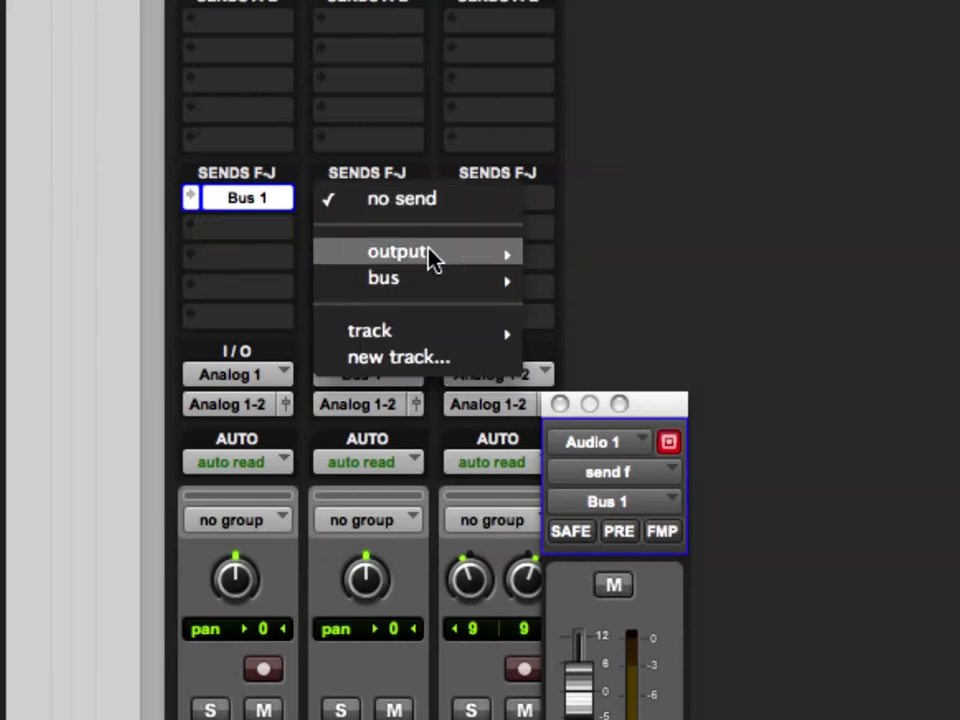
mouse_move(417, 283)
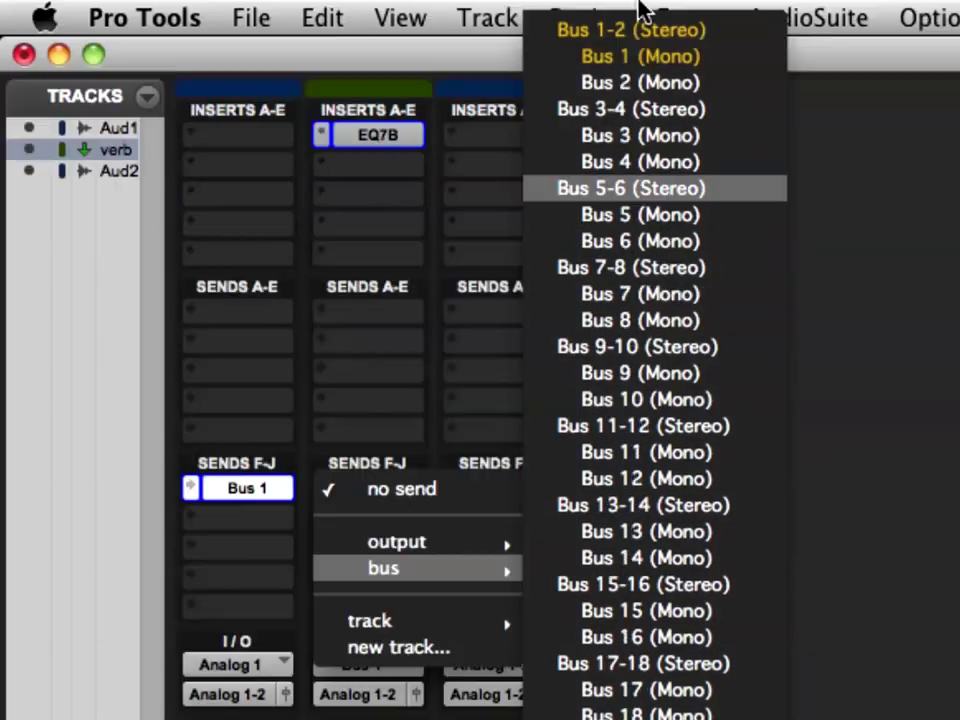
click(636, 34)
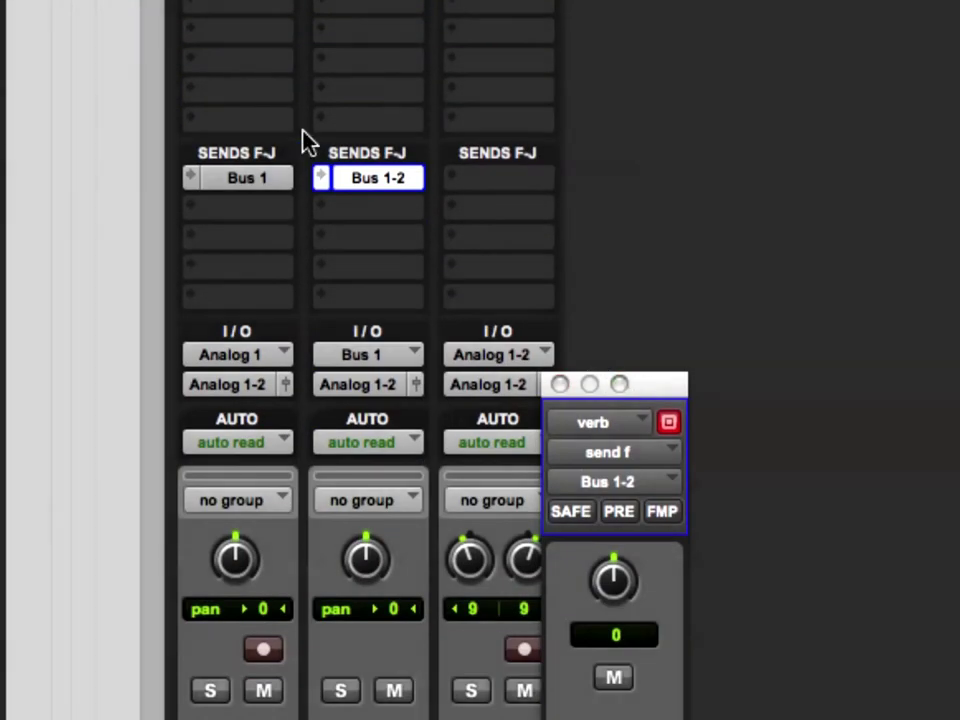
- Reopen the verb track's Bus 1-2 send window, move it beside the send slot and close it
click(365, 180)
click(365, 180)
drag(660, 392, 551, 140)
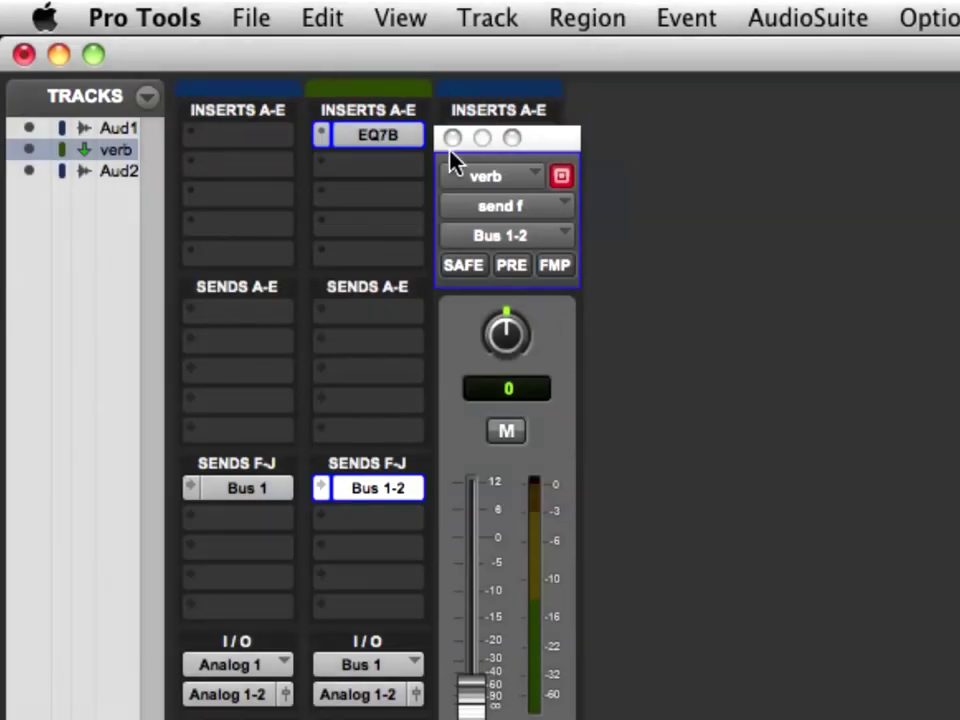
click(452, 137)
- Assign Bus 1-2 (Stereo) to send F of Audio 2 and move its send window clear of the mixer channels
click(455, 488)
mouse_move(560, 541)
mouse_move(604, 580)
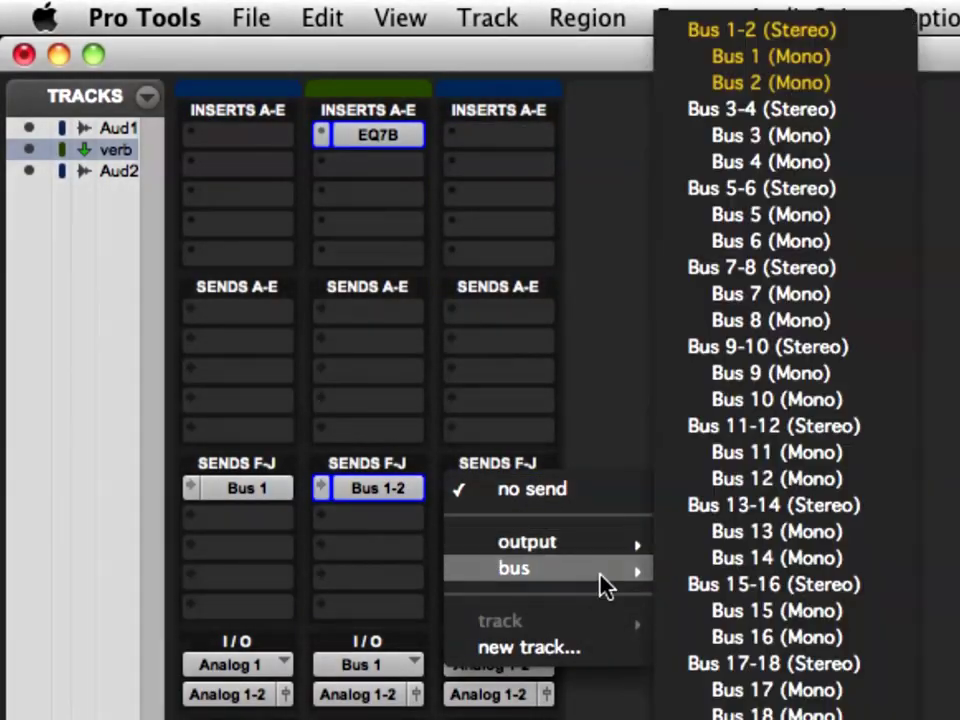
click(720, 30)
drag(542, 142, 735, 105)
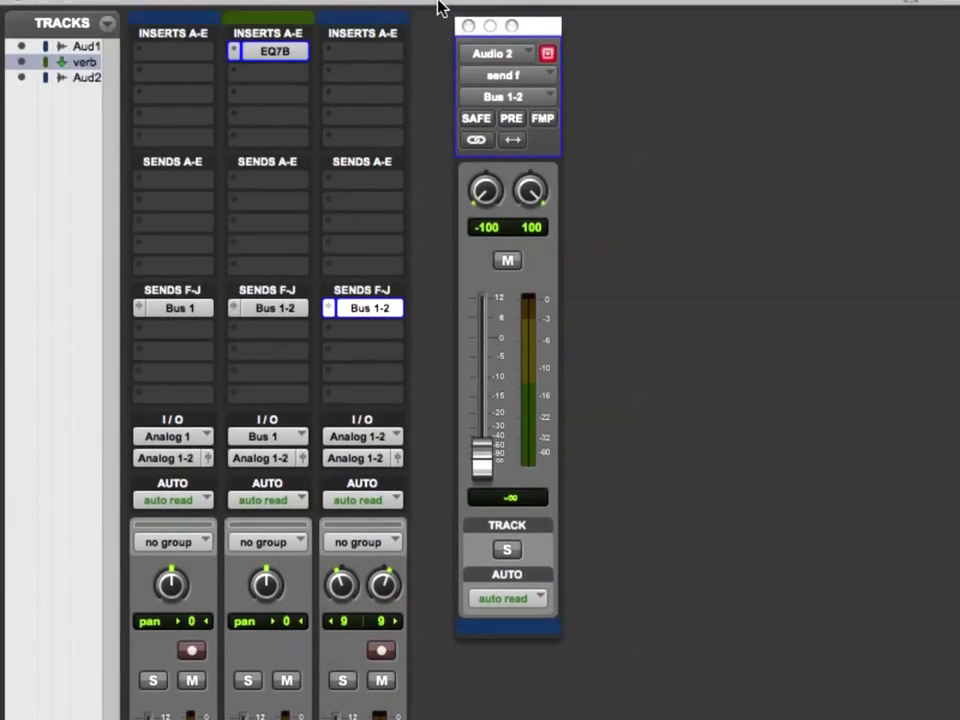
- Link the panners in Audio 2's send F window, pan both channels to 20, and toggle inverse pan on and off
click(482, 141)
drag(480, 193, 490, 150)
alt+click(484, 188)
click(509, 142)
click(508, 143)
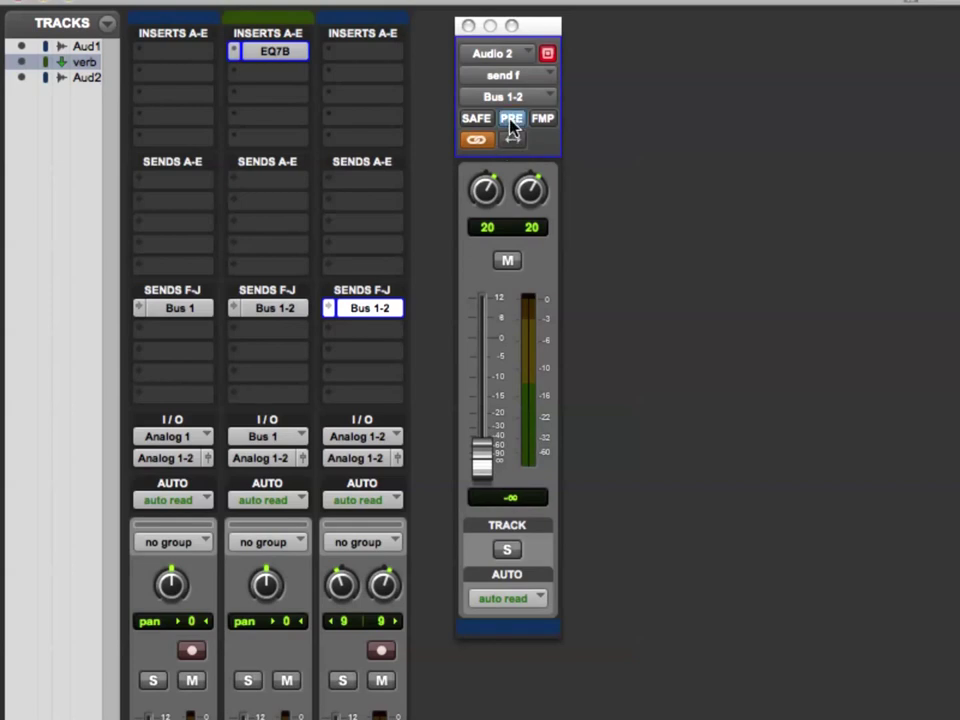
- Toggle Follow Main Pan on and off for Audio 2's send F, and pan its linked channels to -32
click(538, 120)
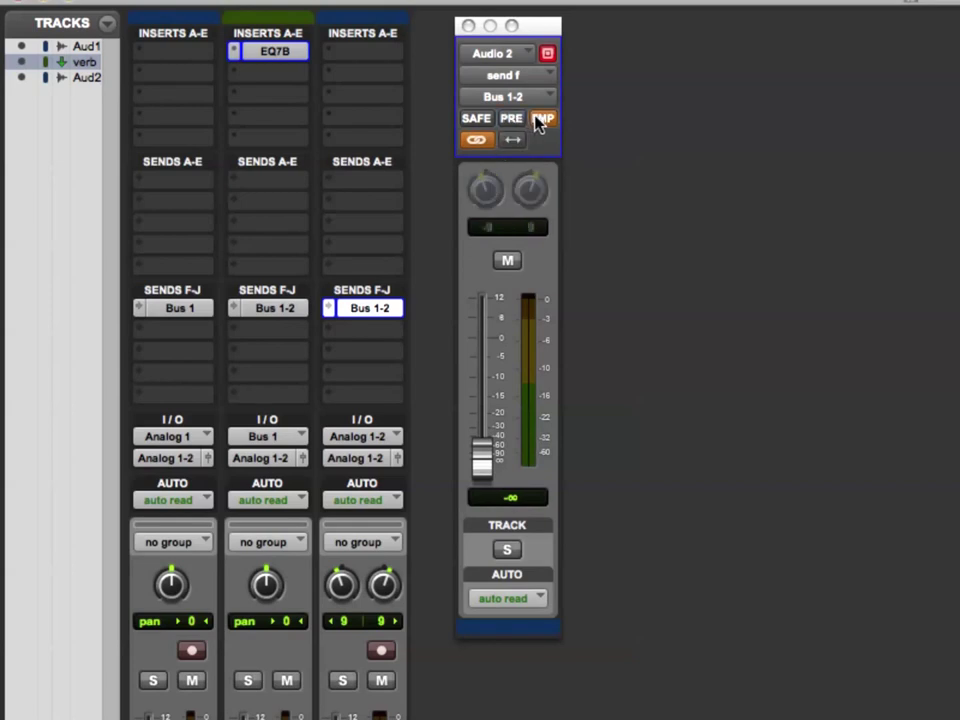
click(540, 119)
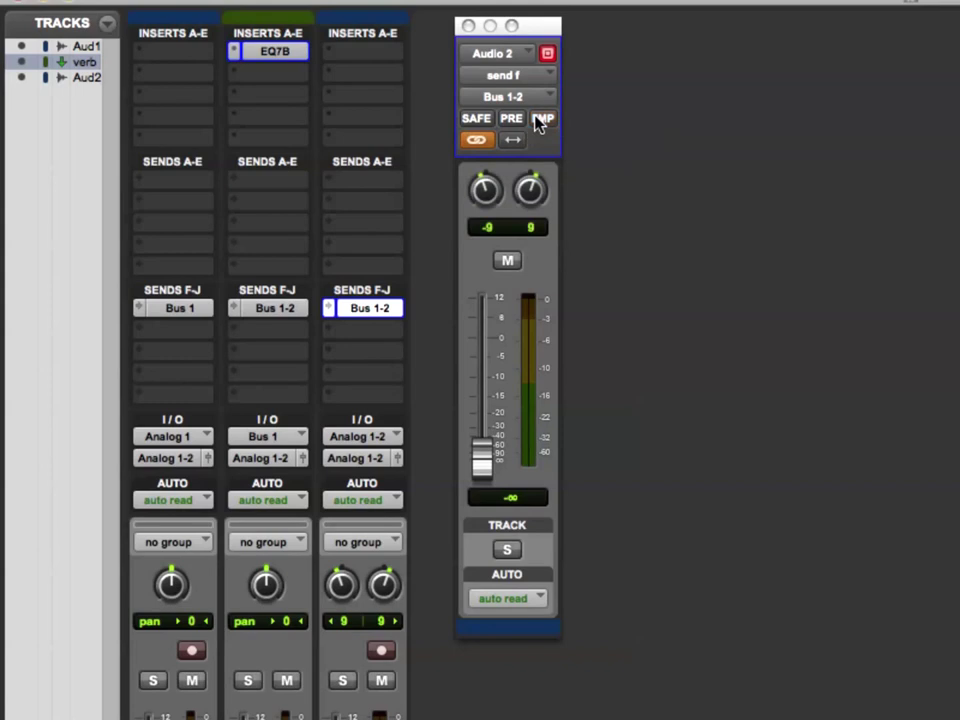
drag(489, 188, 421, 204)
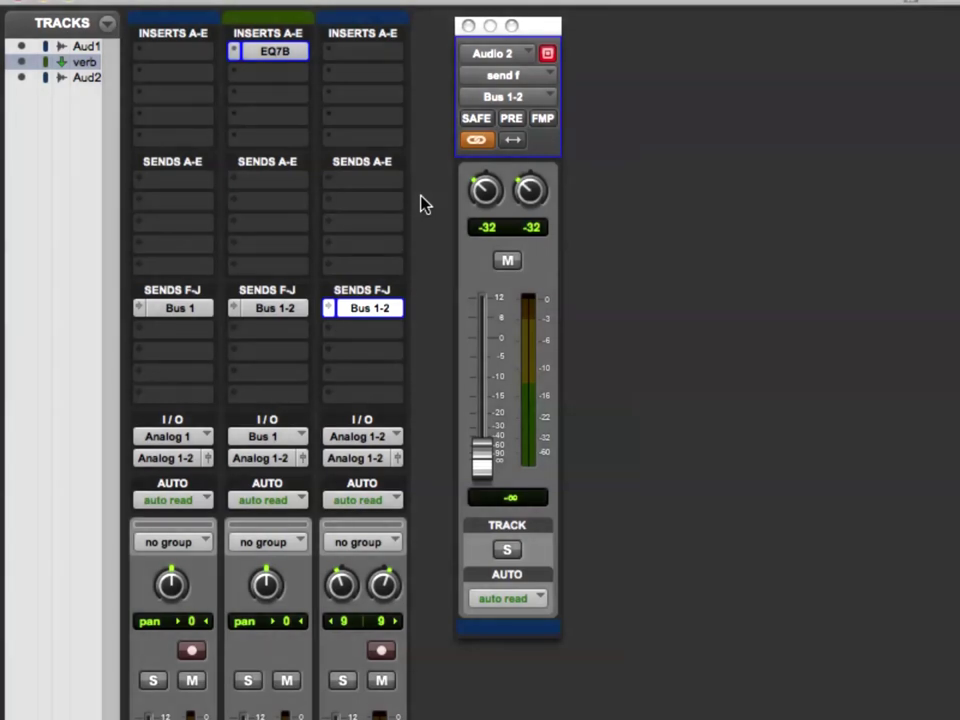
- Show the Edit window and switch Audio 2's track view from waveform to pan left
key(super+equal)
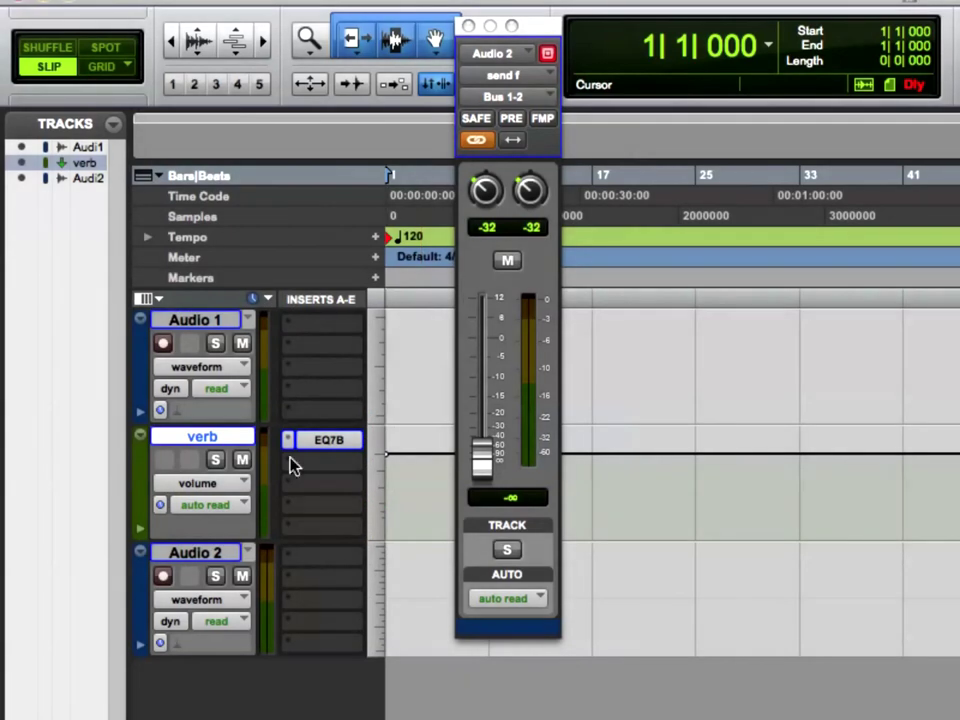
click(182, 601)
click(137, 629)
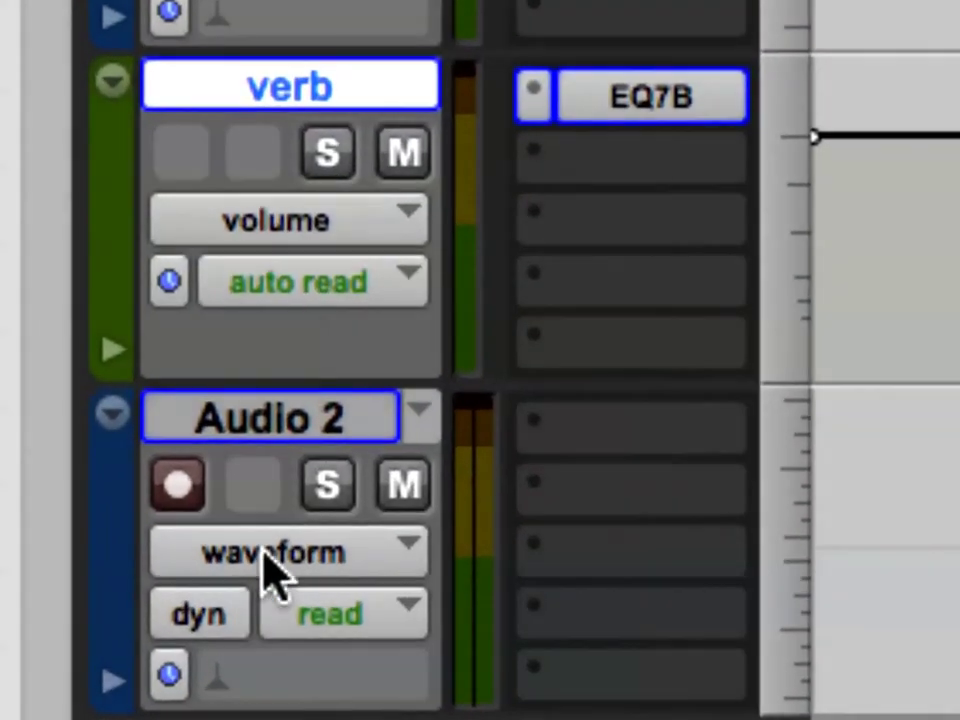
click(272, 575)
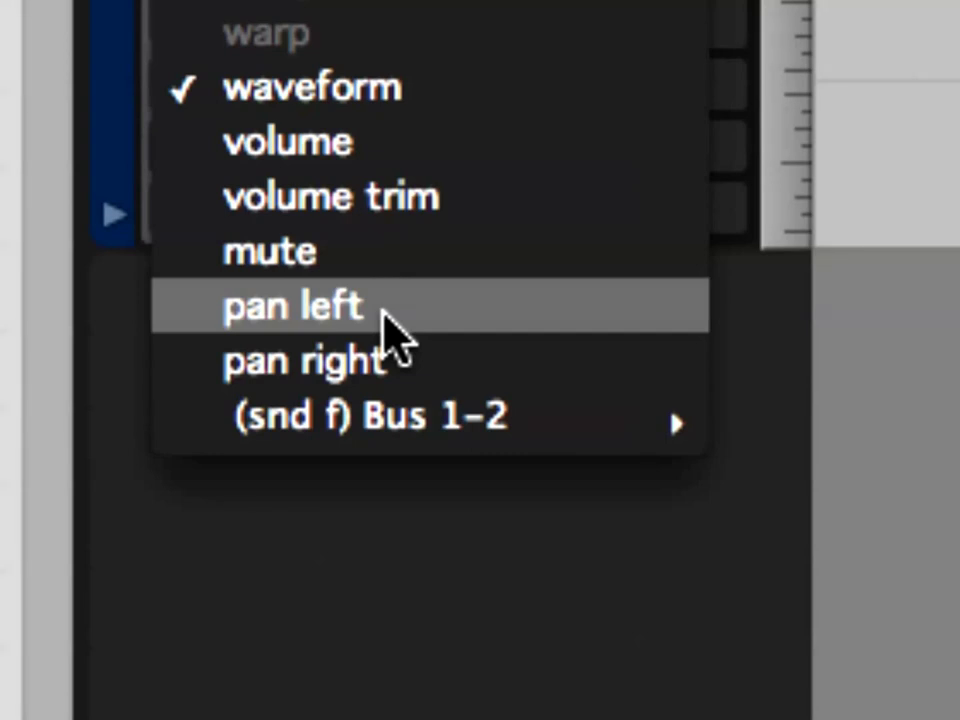
click(385, 316)
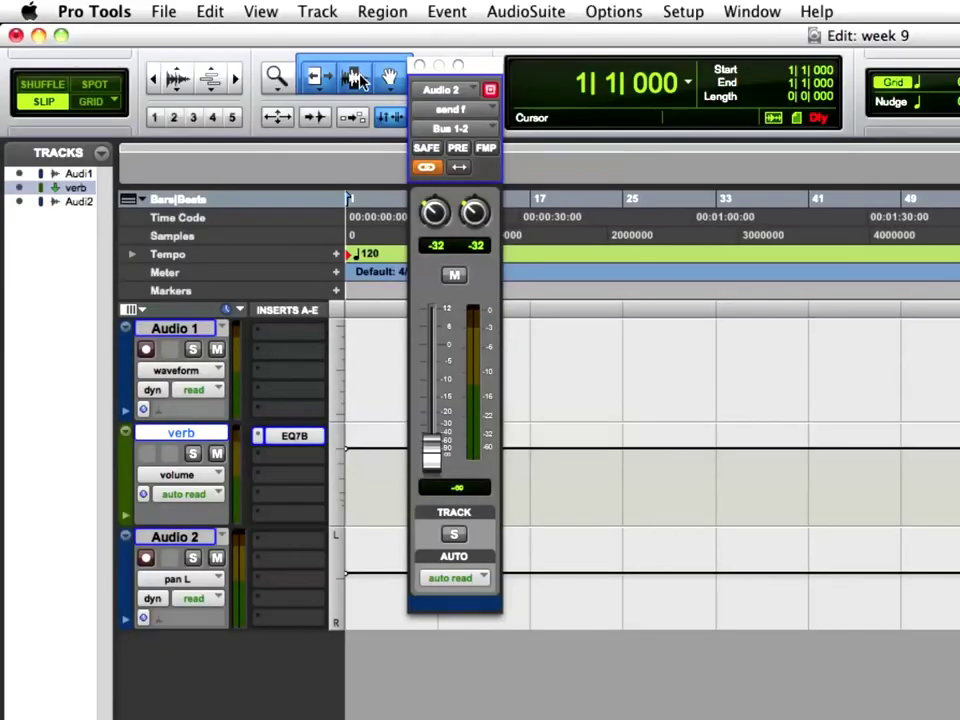
- Move the send window aside and draw freehand pan-left automation on Audio 2 with the Pencil tool, starting at about bar 5
drag(468, 66, 556, 62)
click(463, 77)
drag(386, 571, 493, 582)
click(390, 78)
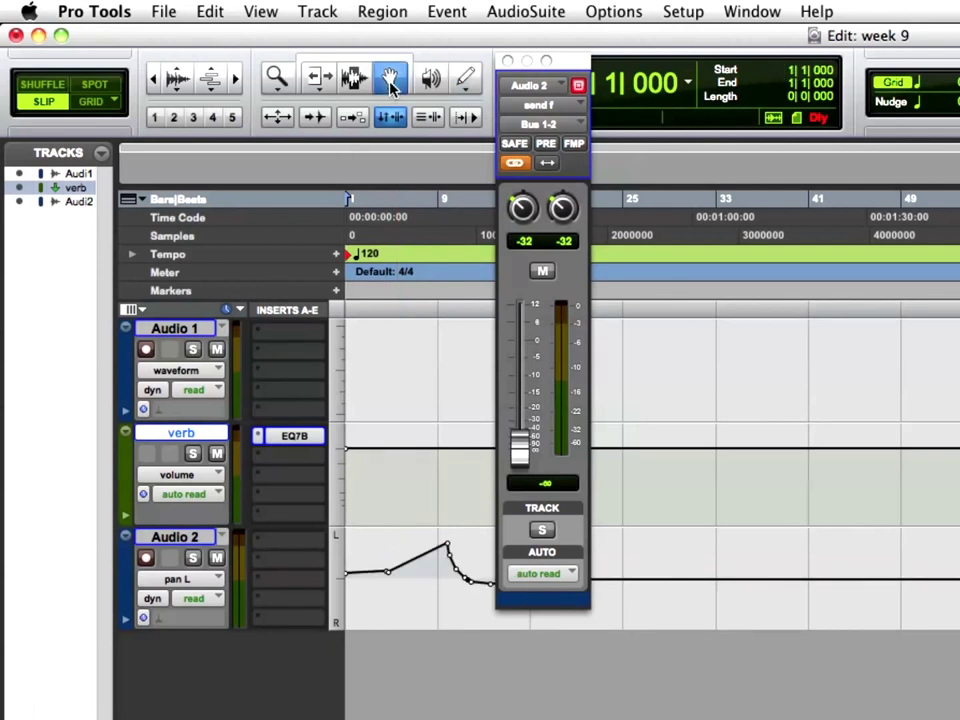
click(463, 79)
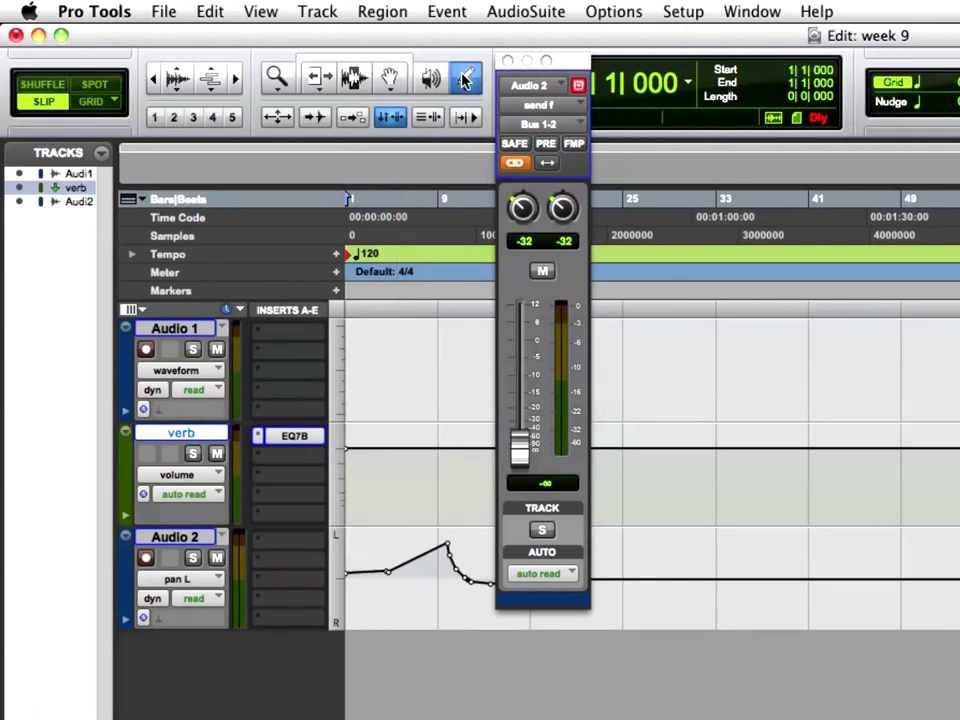
- Switch Audio 2's track view to pan right and draw freehand automation across roughly the first 12 bars
click(216, 582)
click(200, 597)
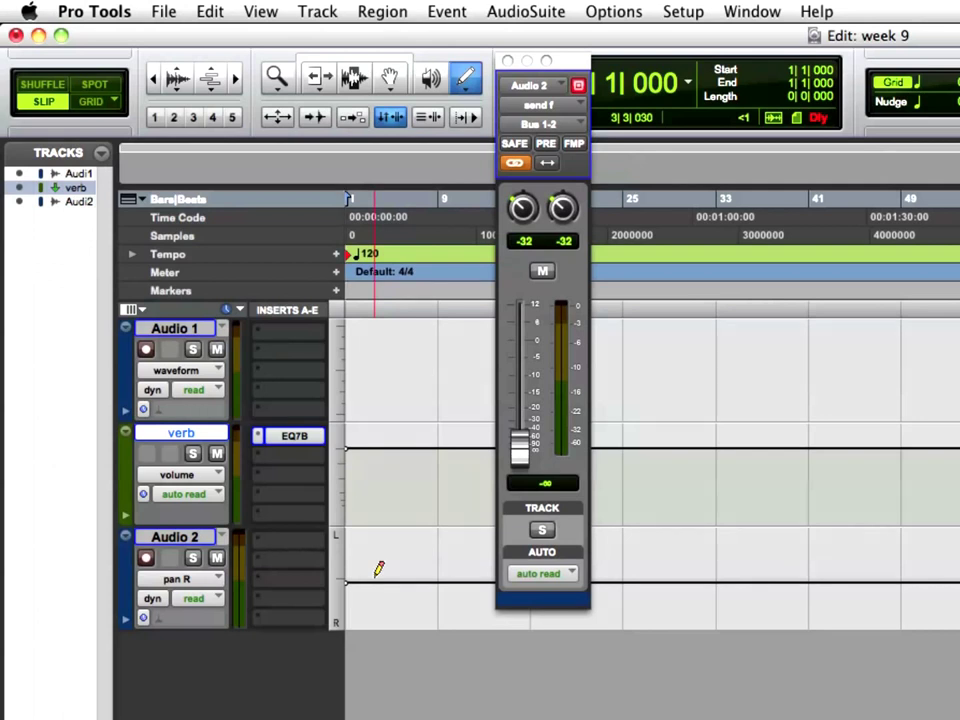
mouse_move(373, 559)
mouse_down()
mouse_move(377, 574)
mouse_move(456, 542)
mouse_move(432, 548)
mouse_up()
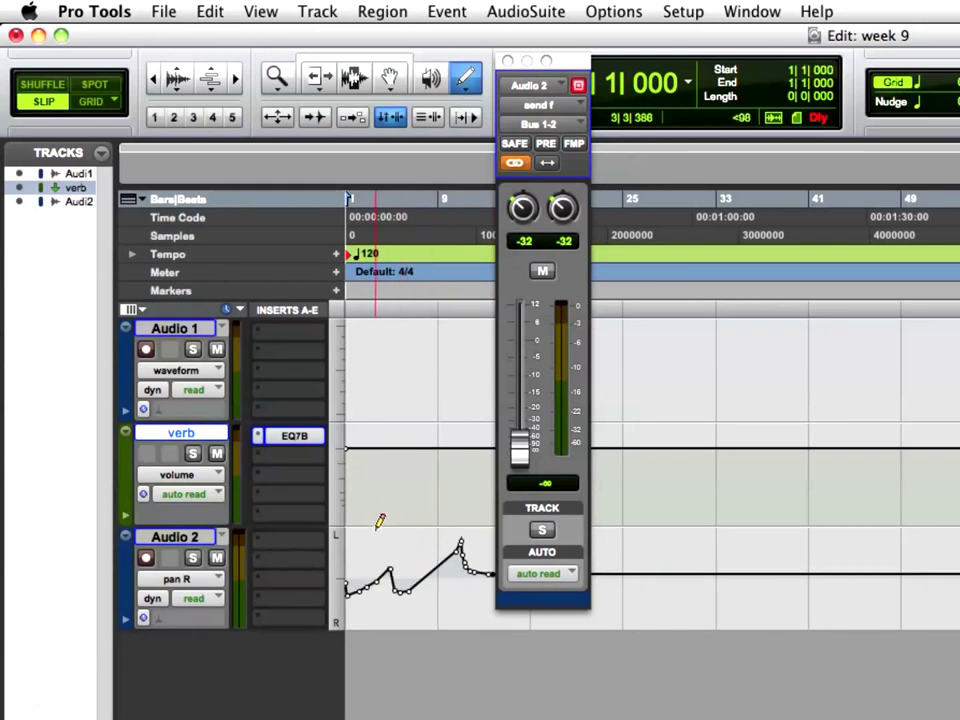
- Activate the Selector tool and return Audio 2's track view to waveform
click(359, 77)
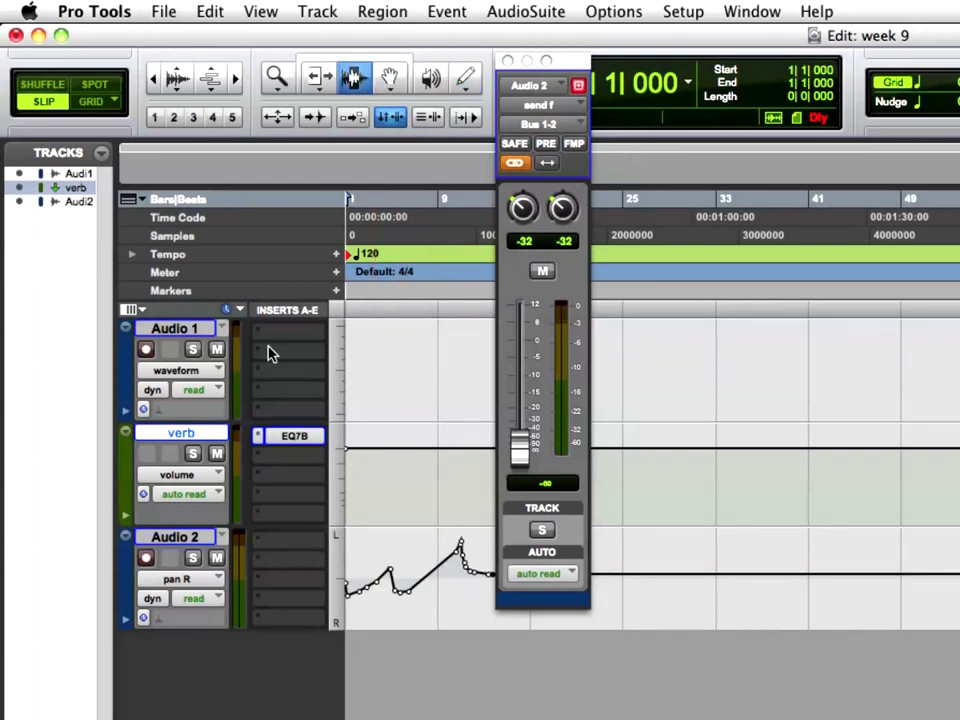
click(188, 580)
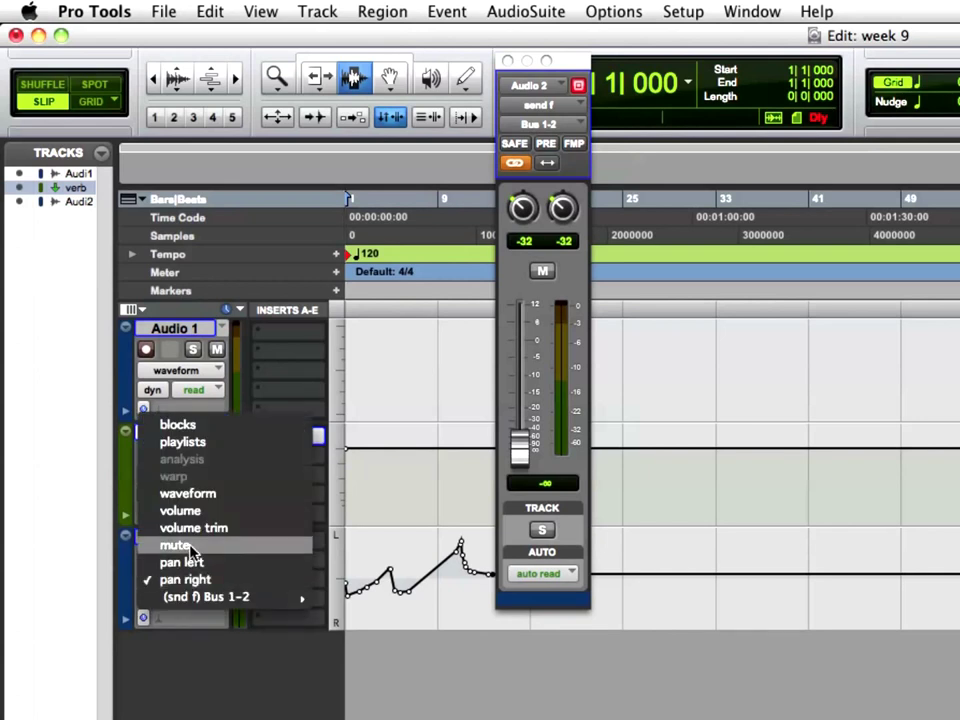
click(189, 495)
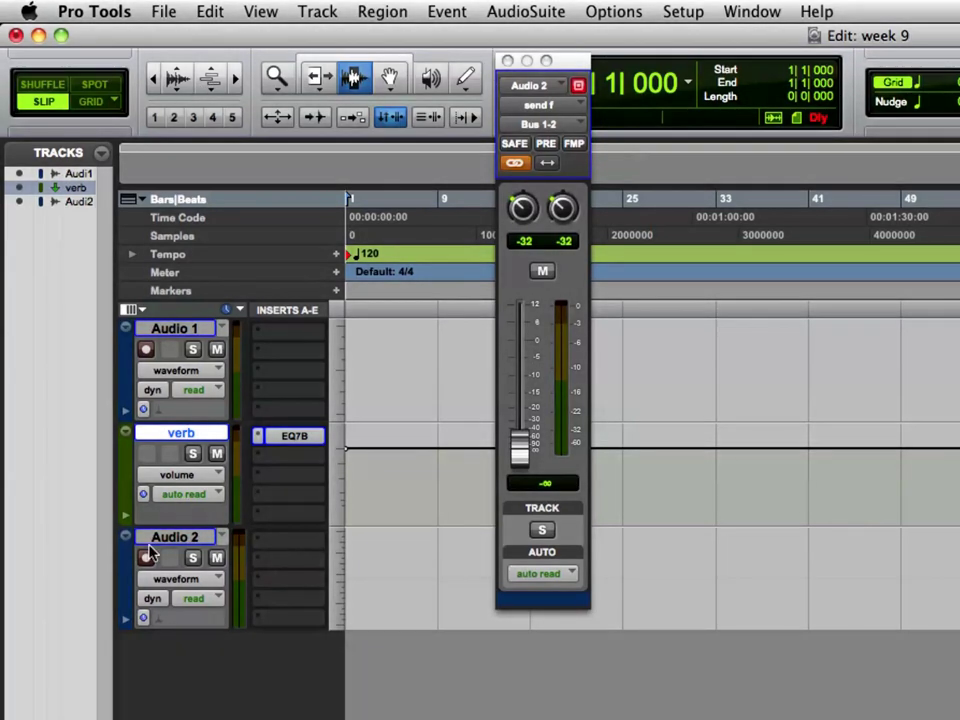
- Select Audio 2 and create one new 5.1 audio track in samples below it
click(163, 540)
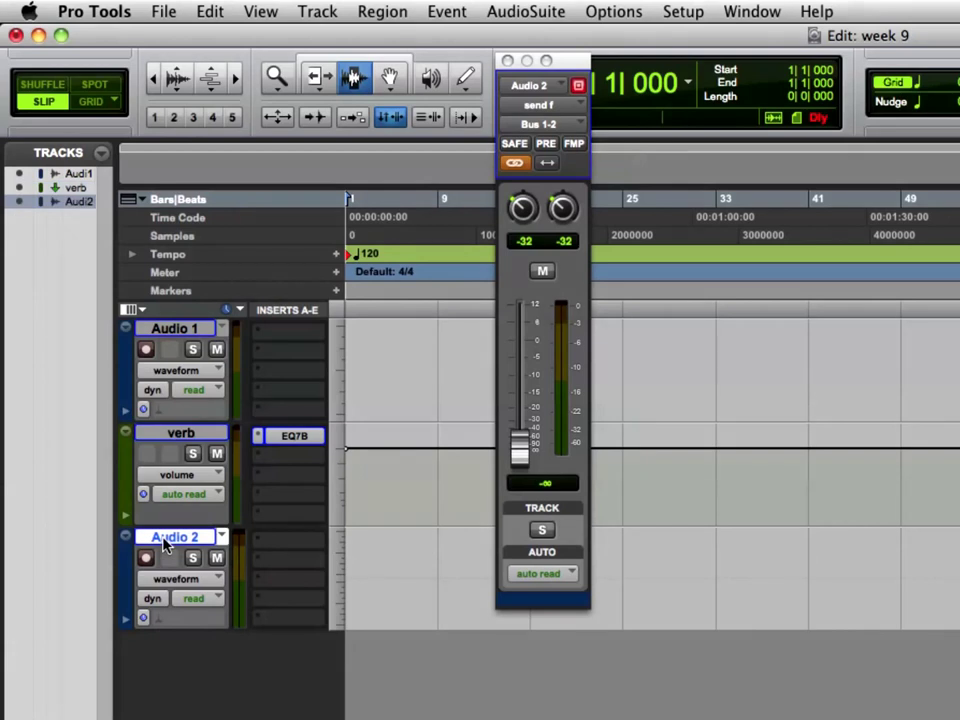
key(super+shift+n)
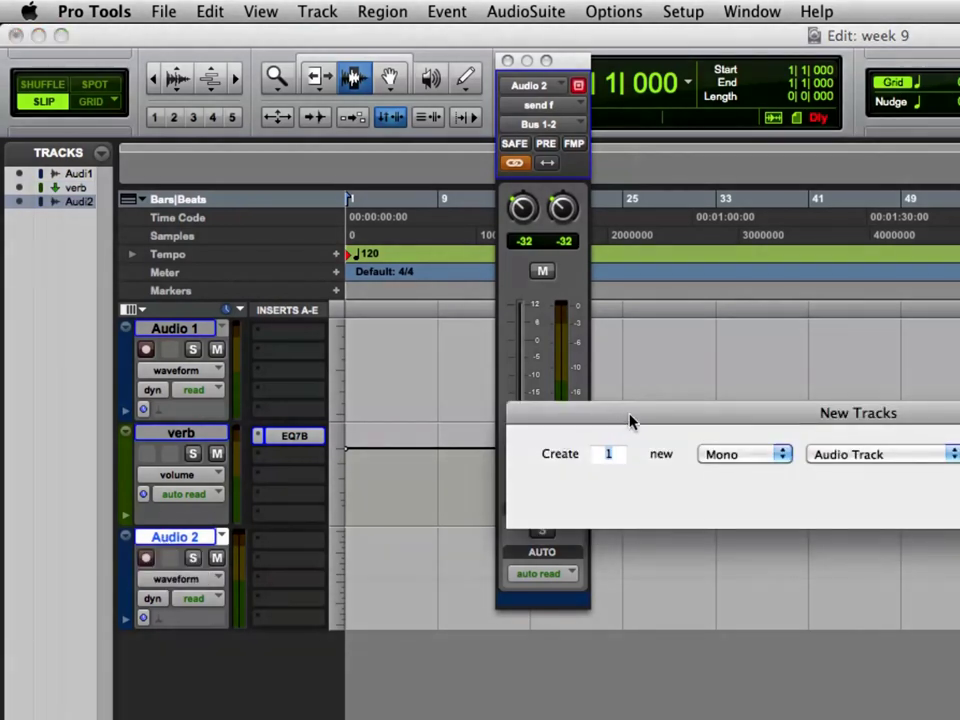
drag(632, 418, 107, 326)
click(242, 362)
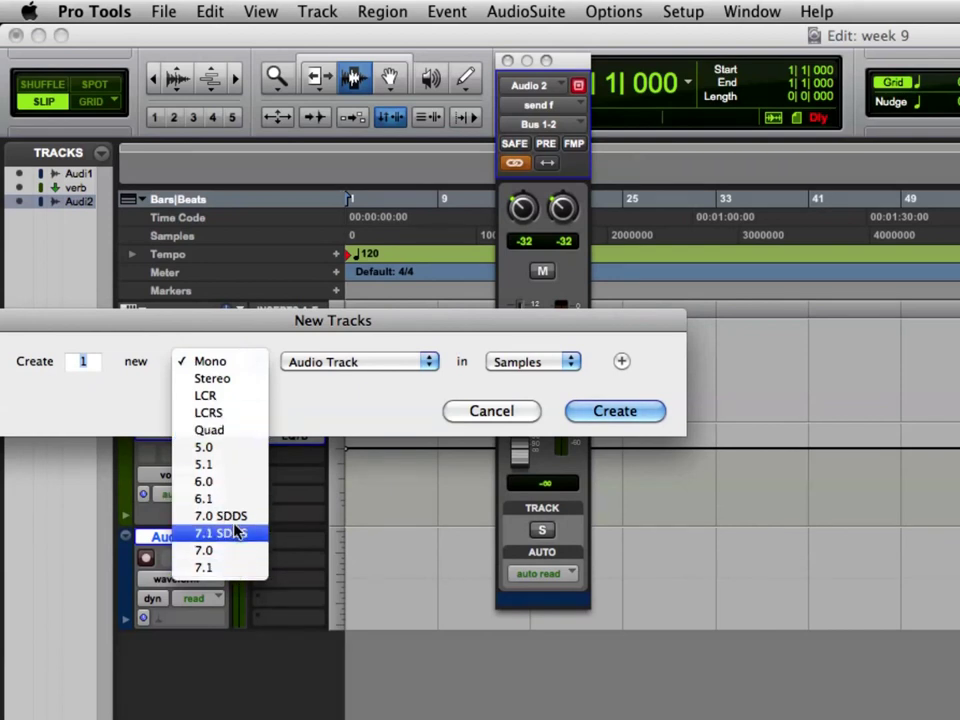
click(204, 466)
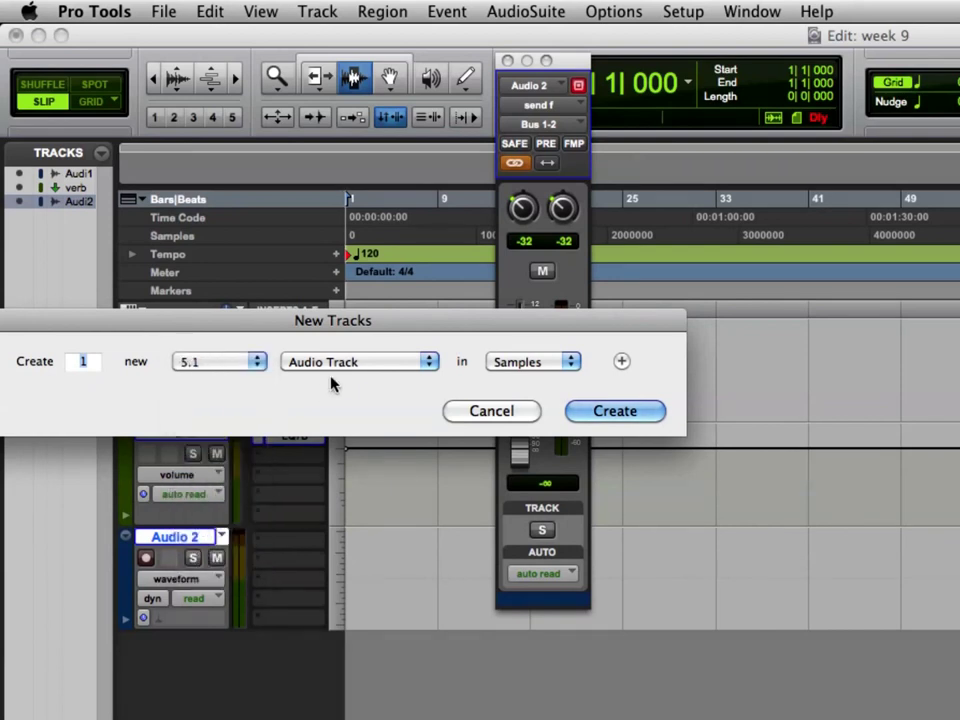
click(593, 416)
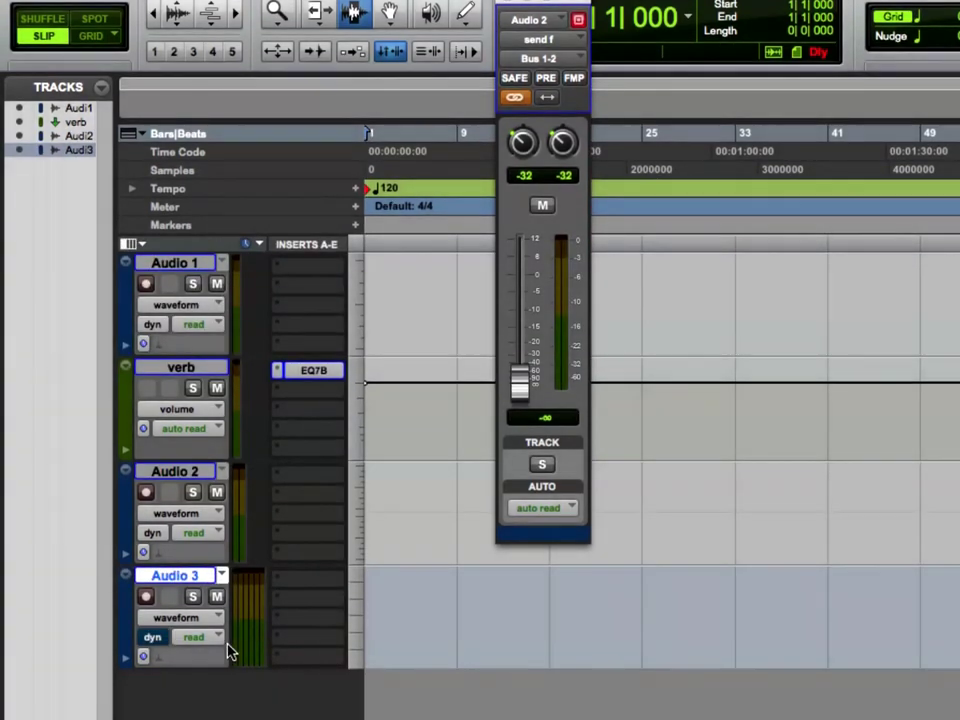
- Open Audio 3's output window in the Mix window and add the multichannel SurroundScope (5.1) plug-in to the track's first insert
key(super+equal)
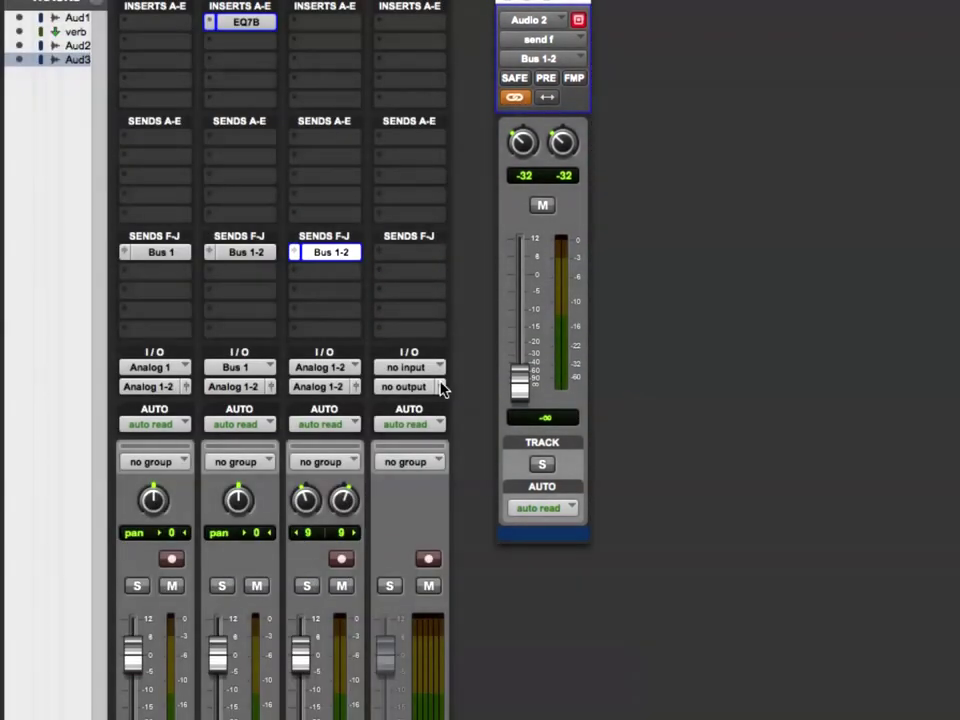
click(440, 387)
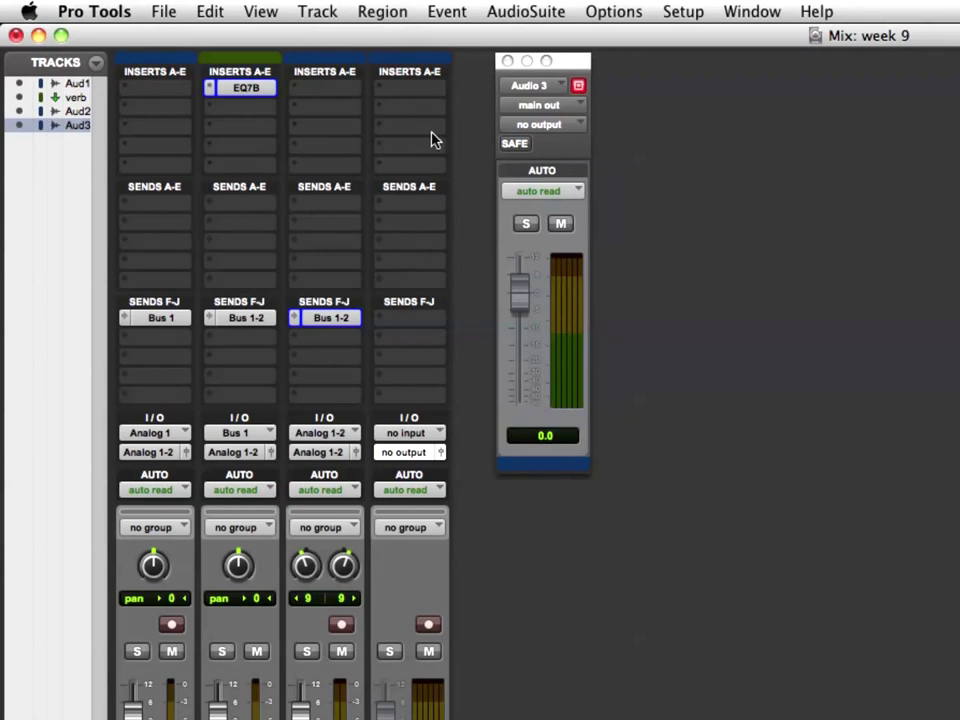
click(381, 90)
mouse_move(478, 124)
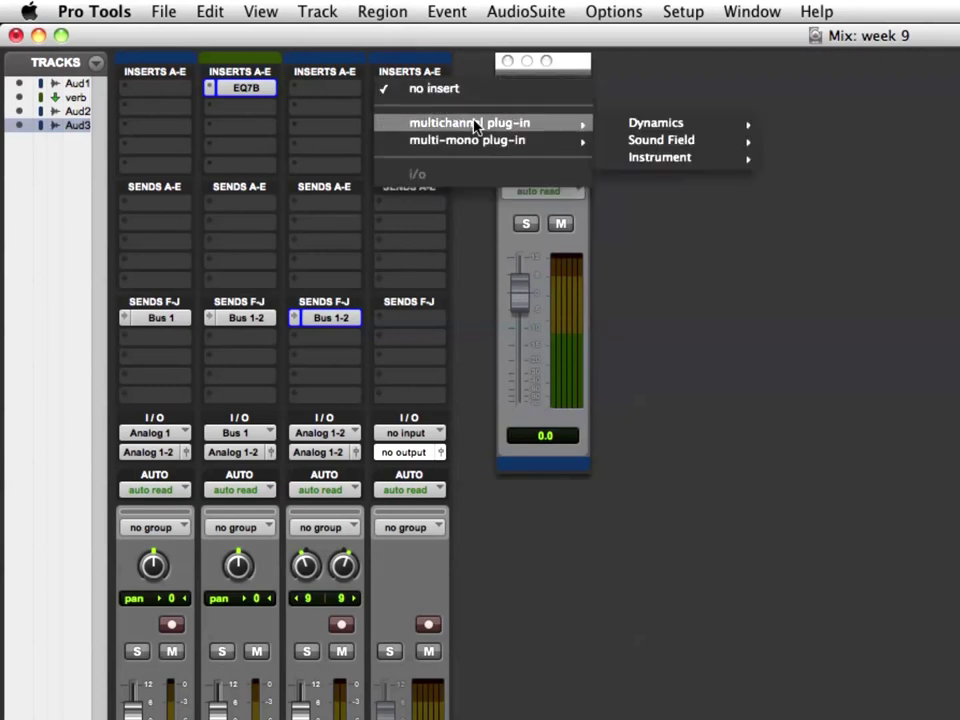
mouse_move(735, 141)
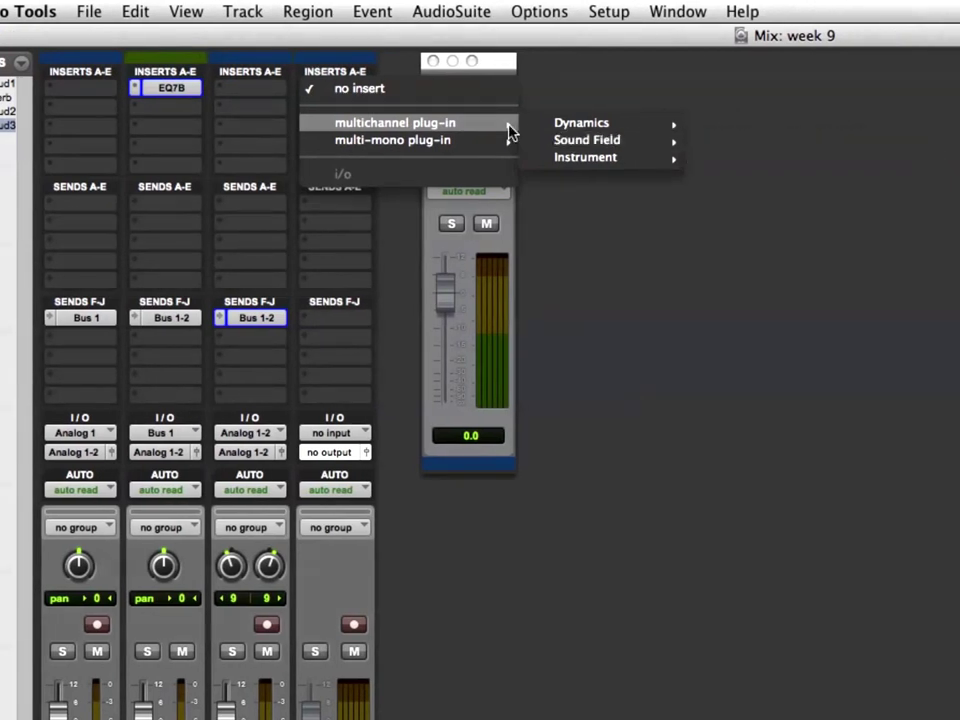
click(374, 88)
click(313, 88)
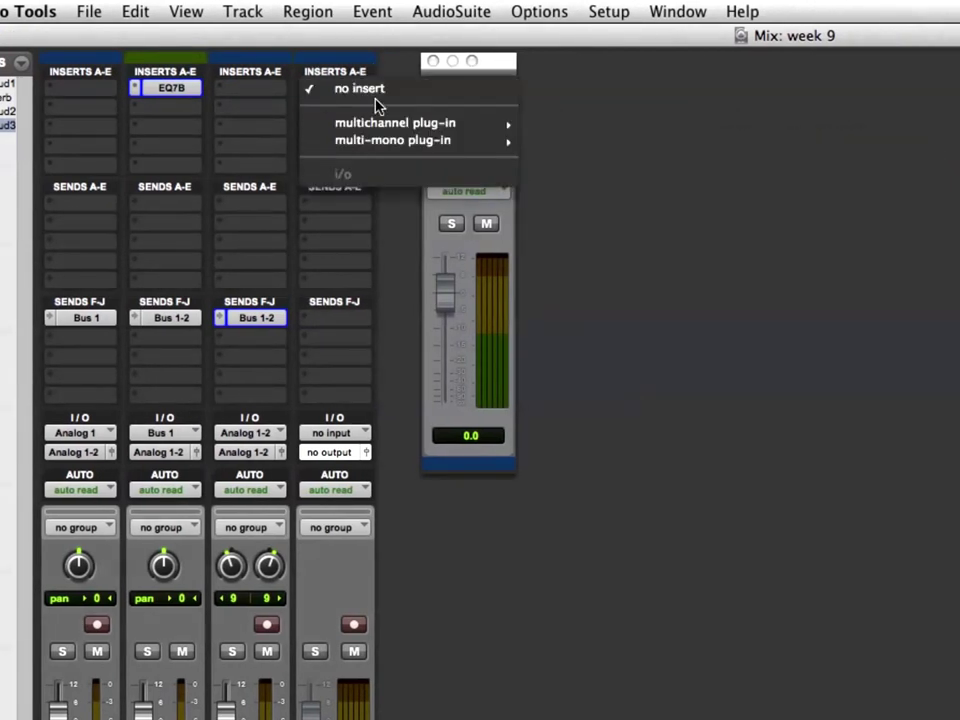
mouse_move(397, 125)
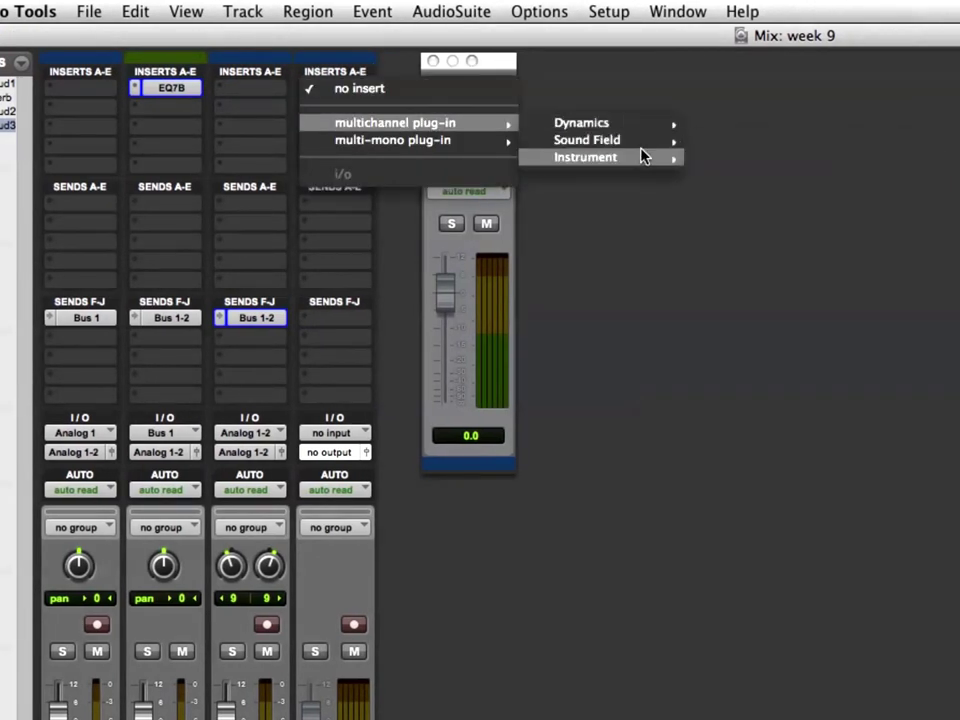
mouse_move(643, 143)
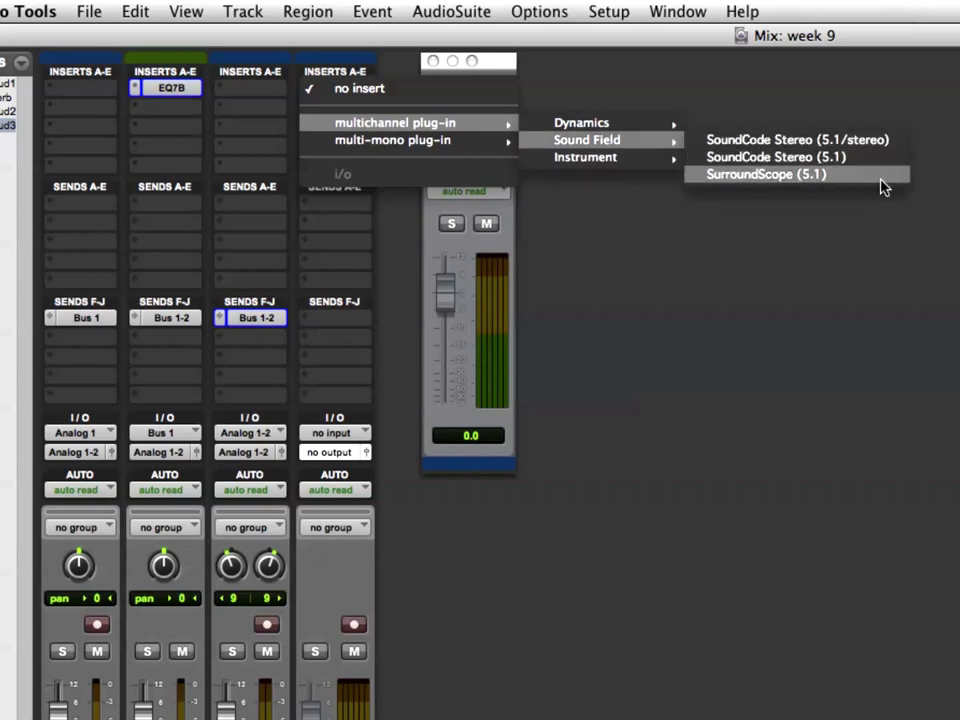
click(819, 178)
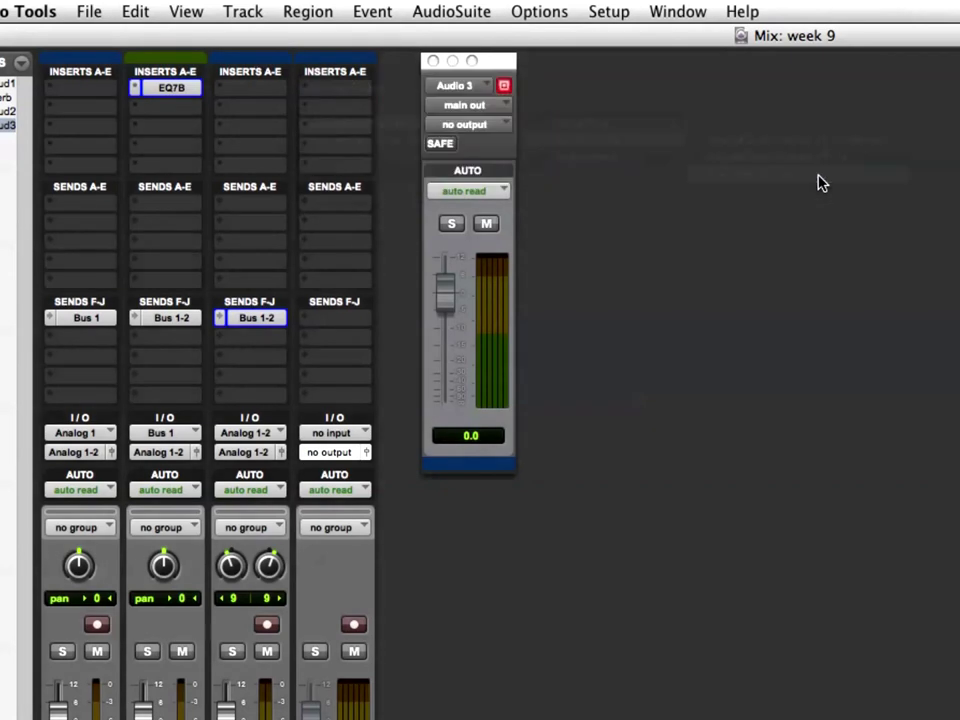
- Move the SurroundScope plug-in window next to Audio 3's output window
drag(271, 57, 471, 82)
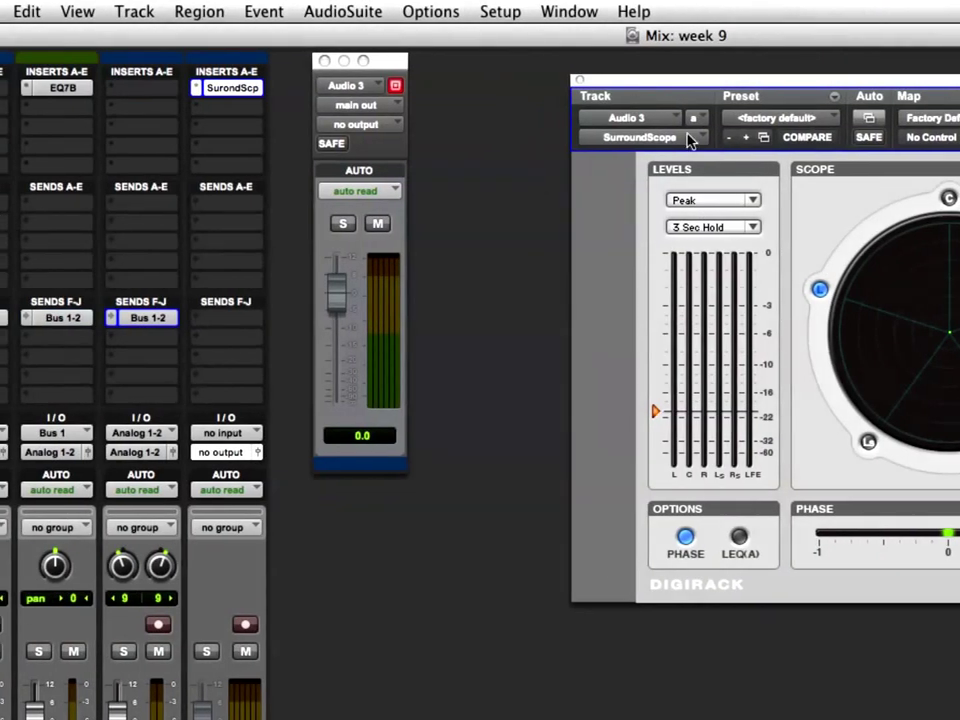
drag(310, 86, 244, 87)
drag(618, 87, 497, 61)
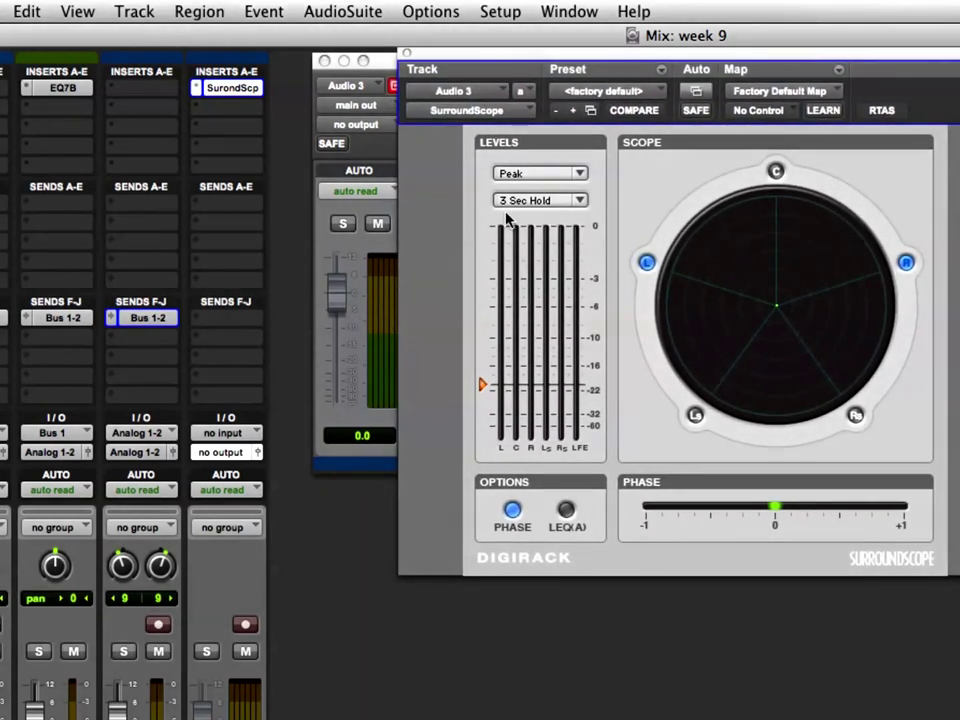
- Examine the output path and send choices in Audio 3's output window, and close that window
click(385, 218)
click(378, 124)
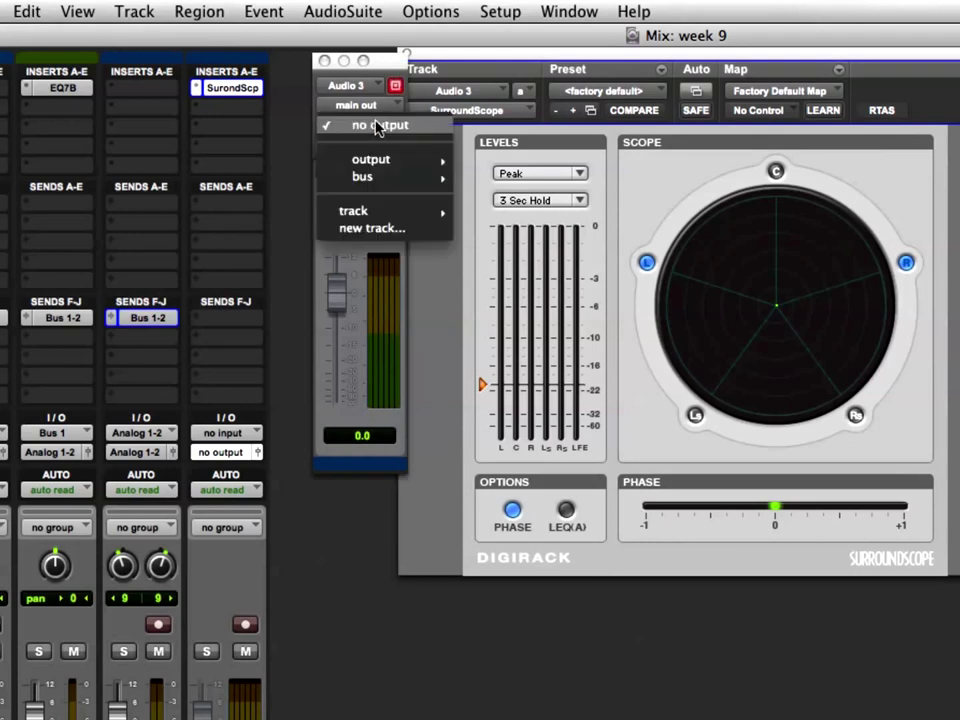
mouse_move(385, 163)
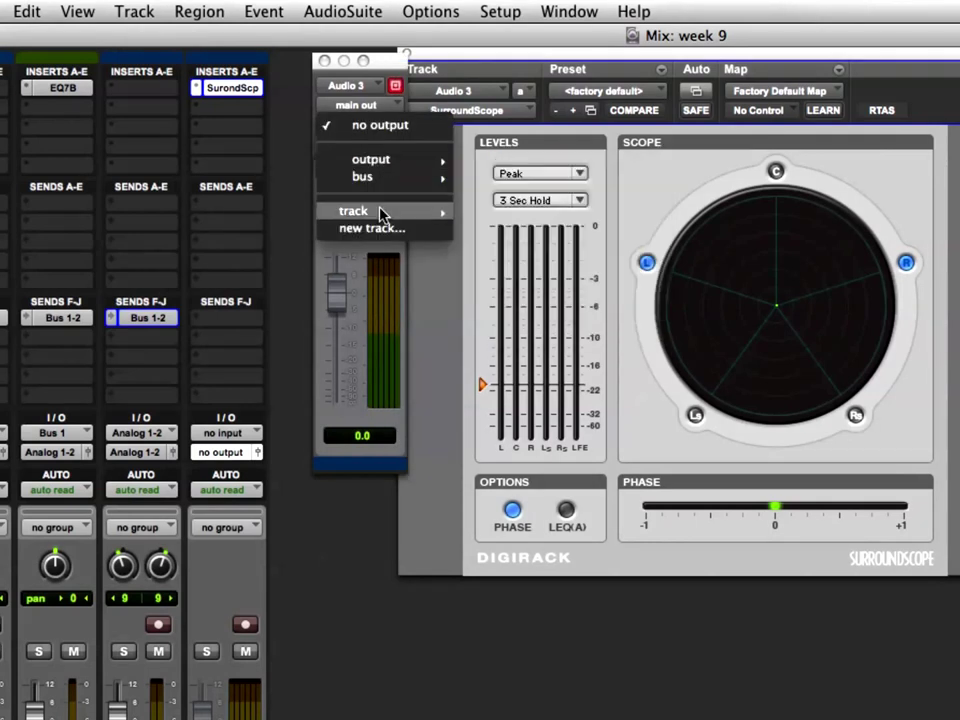
click(364, 250)
click(370, 106)
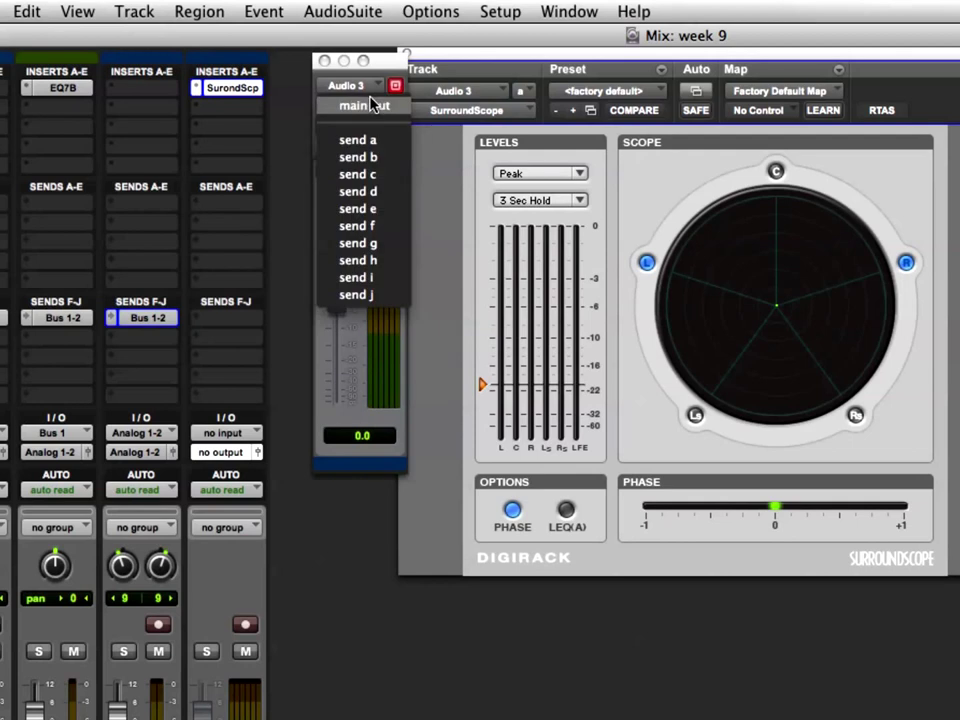
click(283, 154)
click(354, 128)
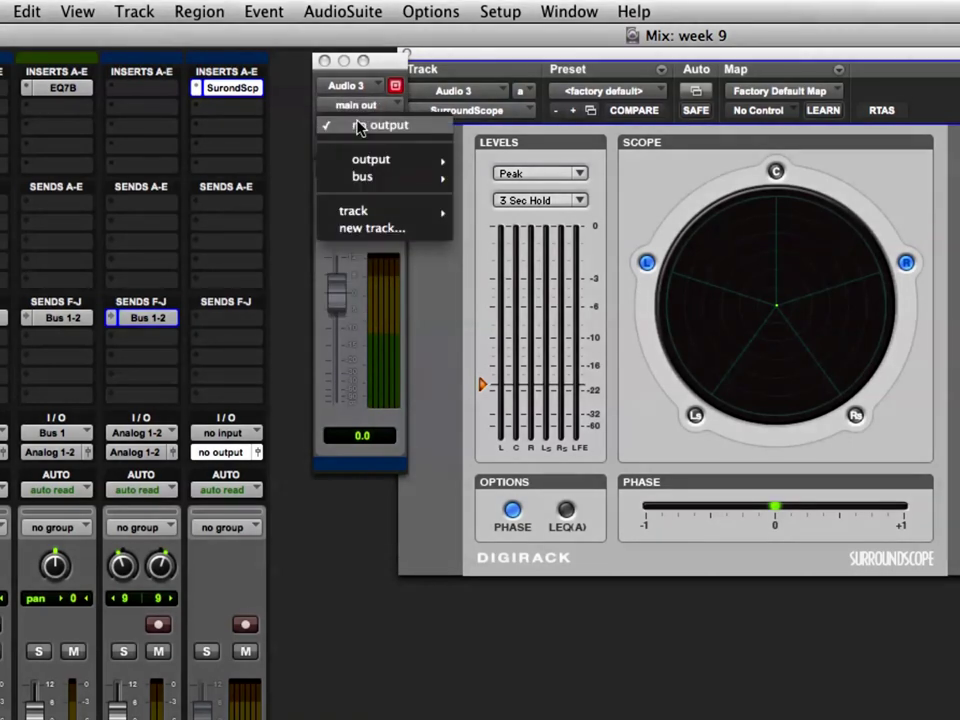
click(364, 317)
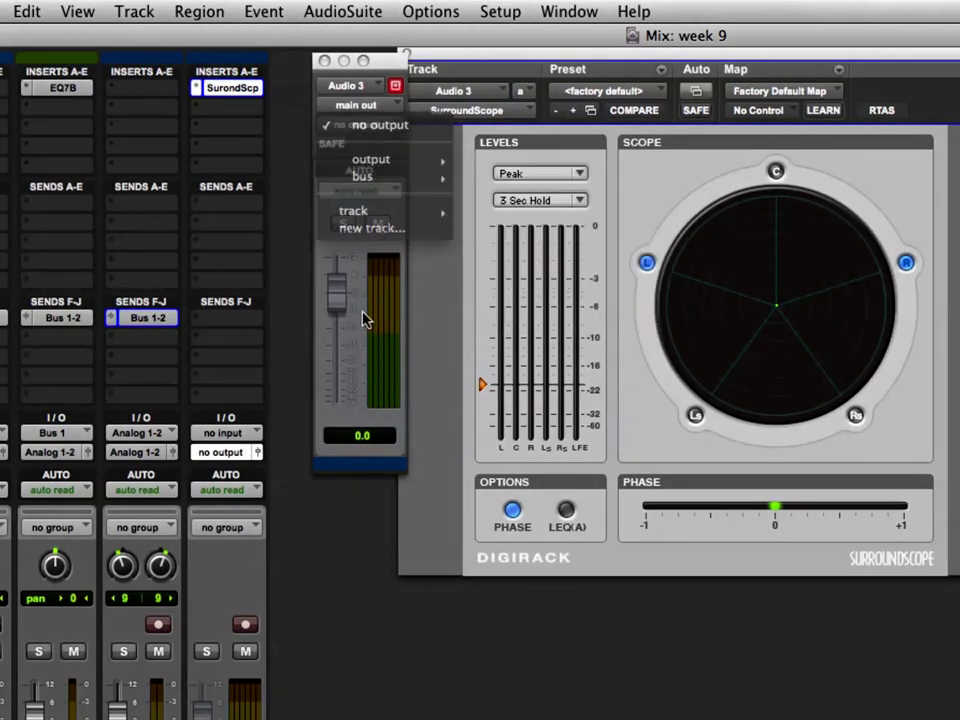
click(324, 61)
- Open I/O Setup and create one new 5.1 output path named surround
click(427, 8)
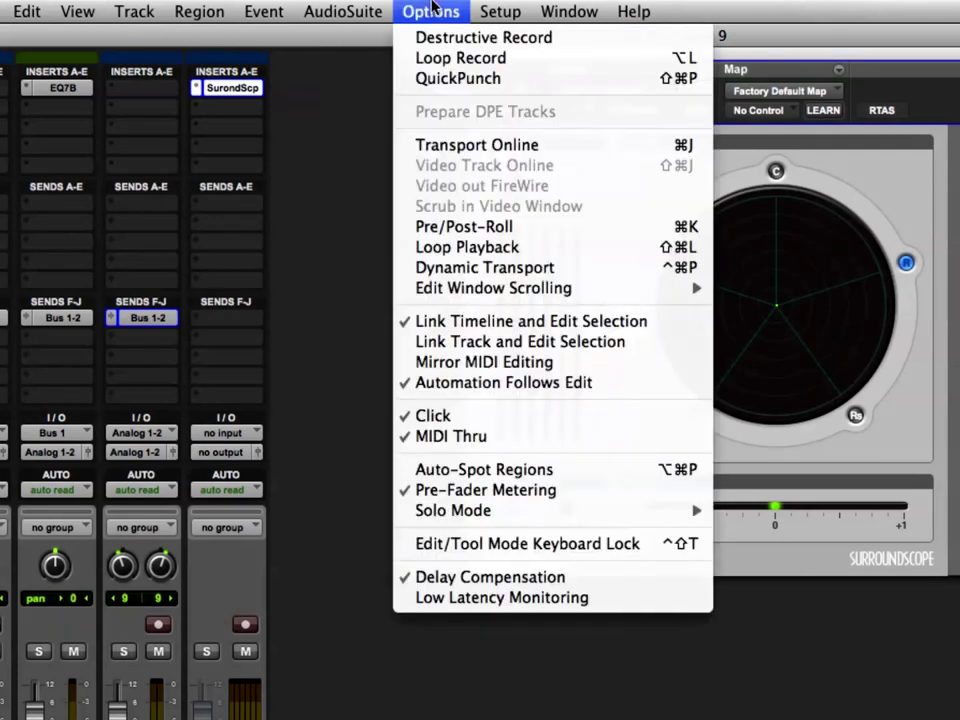
mouse_move(500, 11)
click(510, 133)
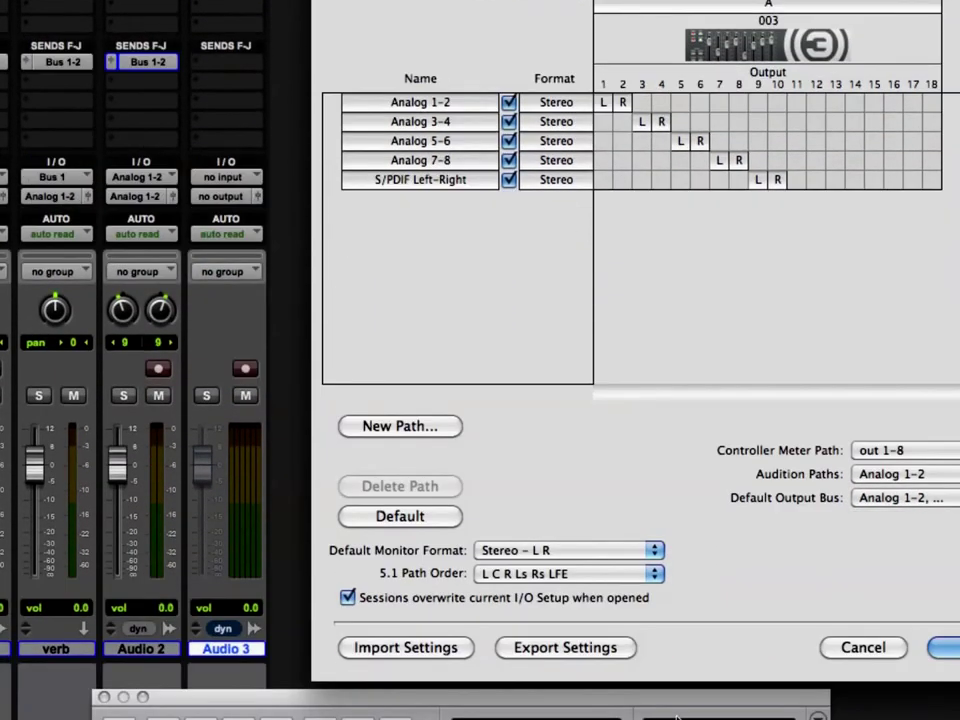
click(377, 180)
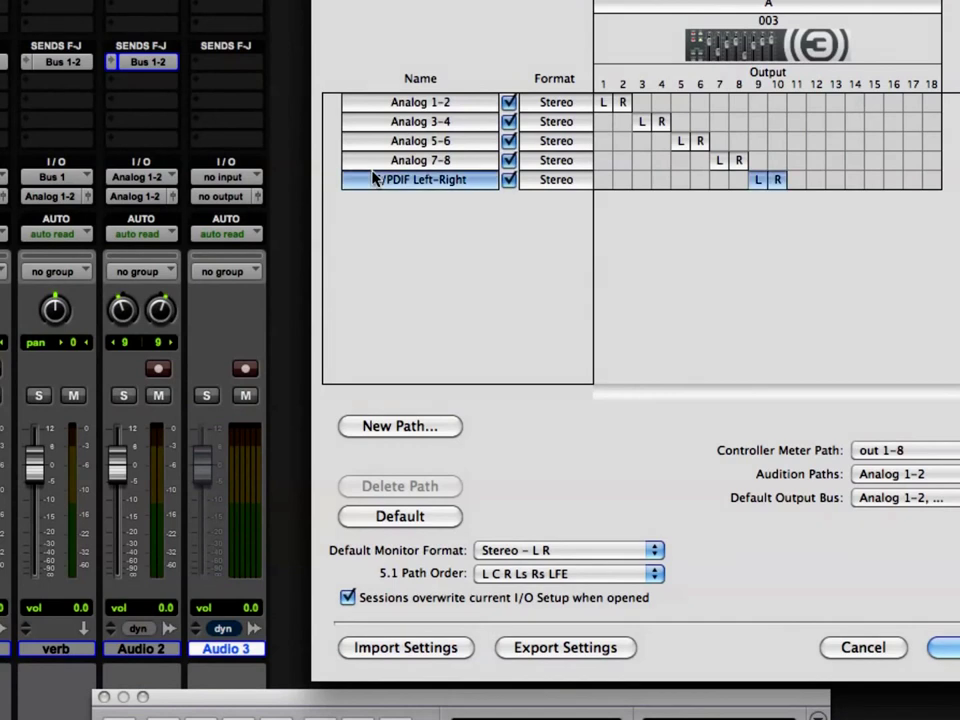
click(402, 426)
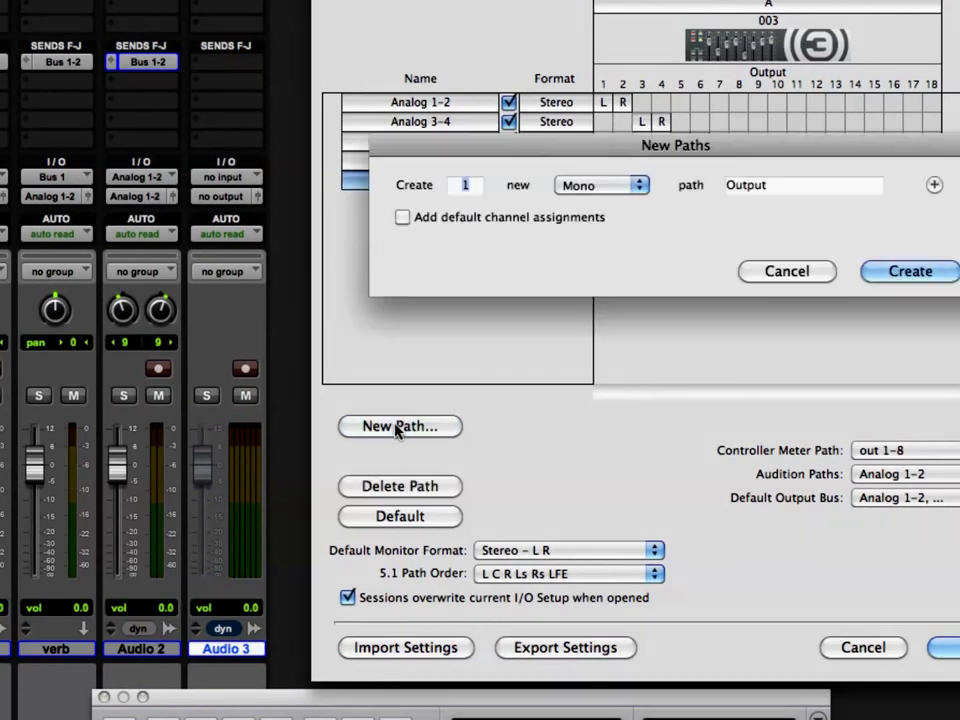
click(600, 185)
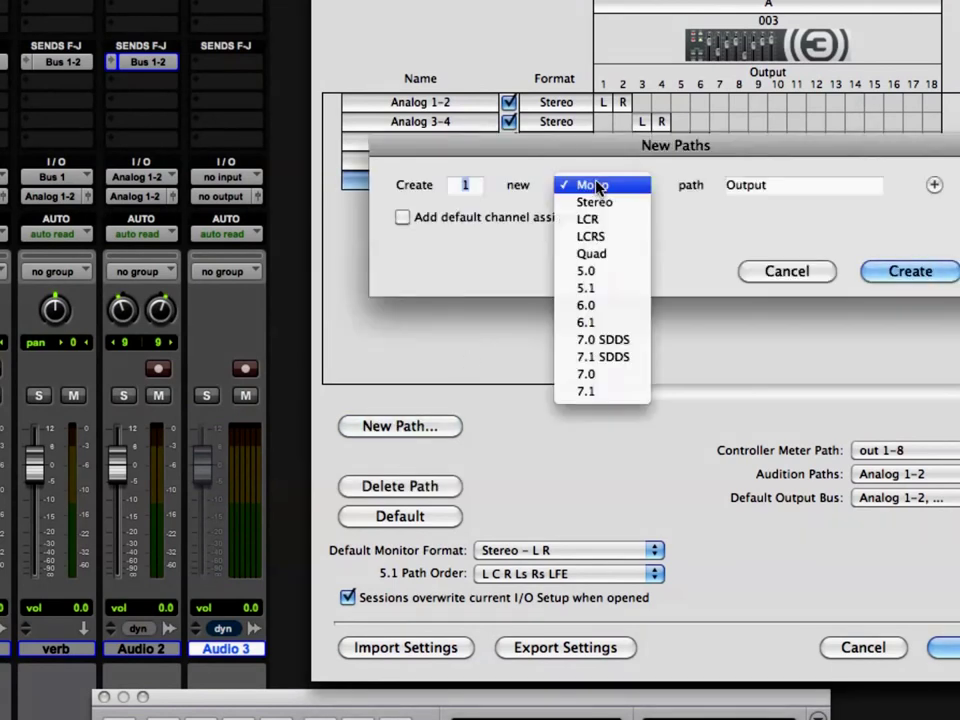
click(604, 287)
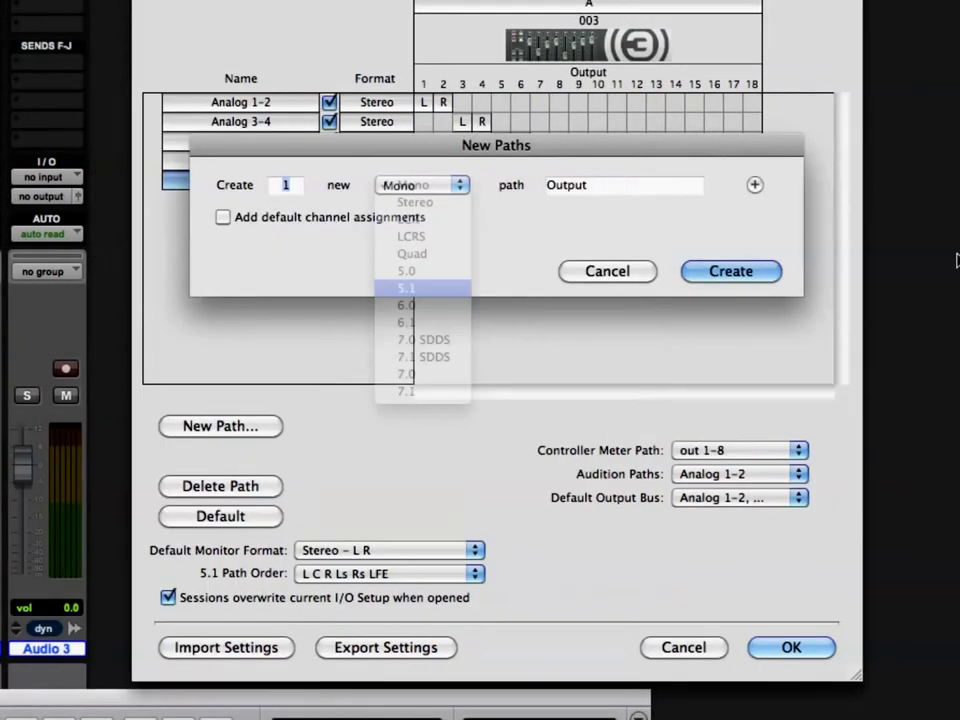
double_click(624, 194)
text(surr)
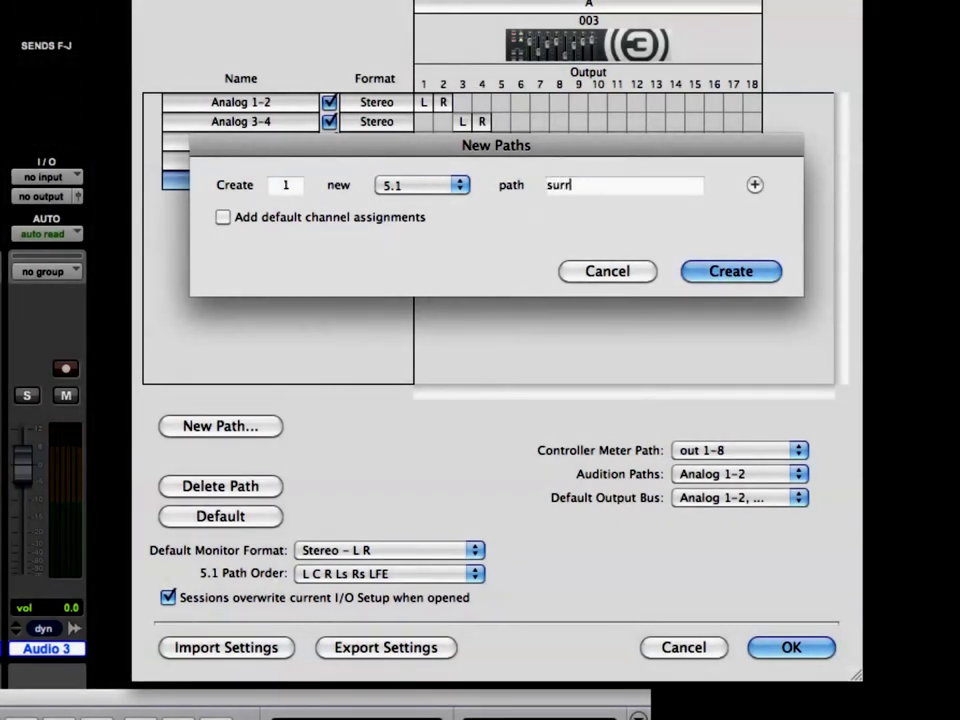
text(ound)
key(Return)
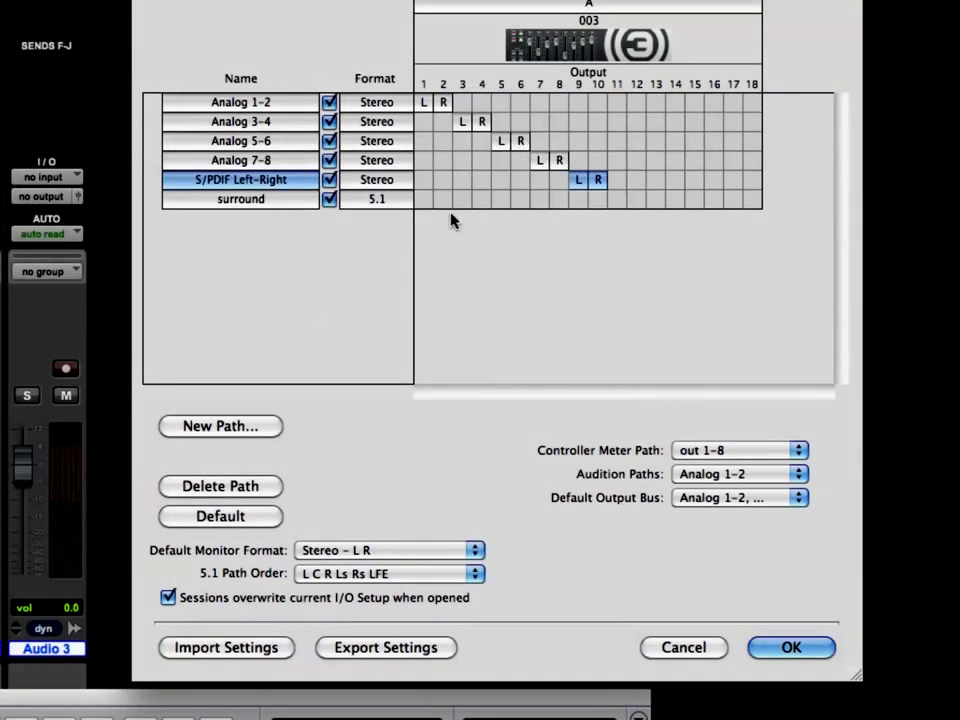
- Assign the surround path to outputs 1–6 and deactivate the Analog 1-2, 3-4, 5-6, 7-8 and S/PDIF Left-Right output paths
click(433, 195)
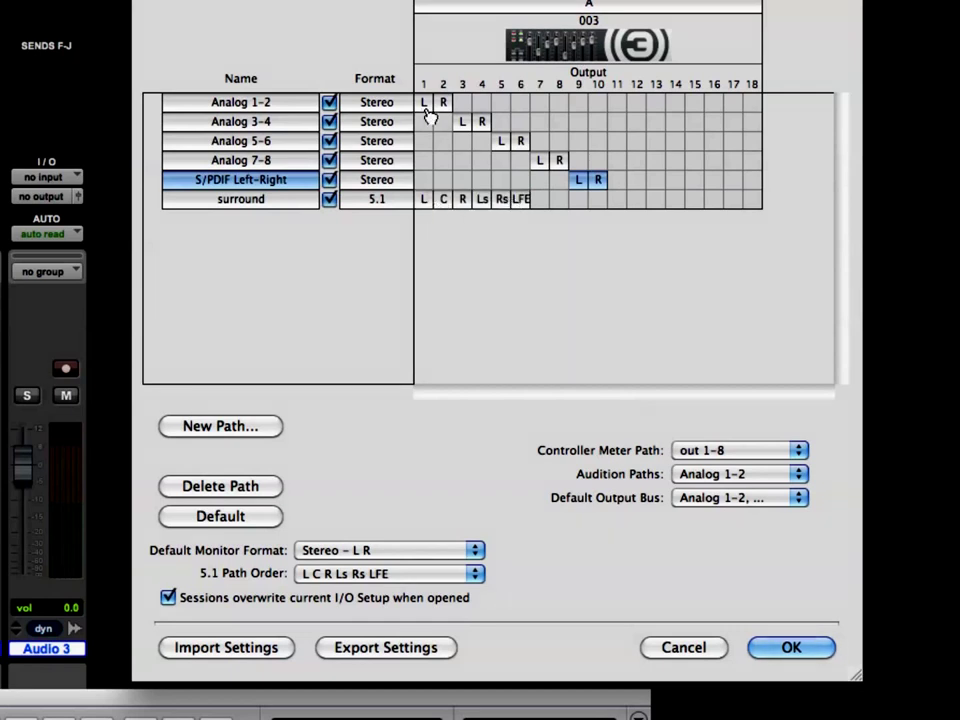
click(329, 102)
click(329, 121)
click(329, 141)
click(329, 160)
click(329, 179)
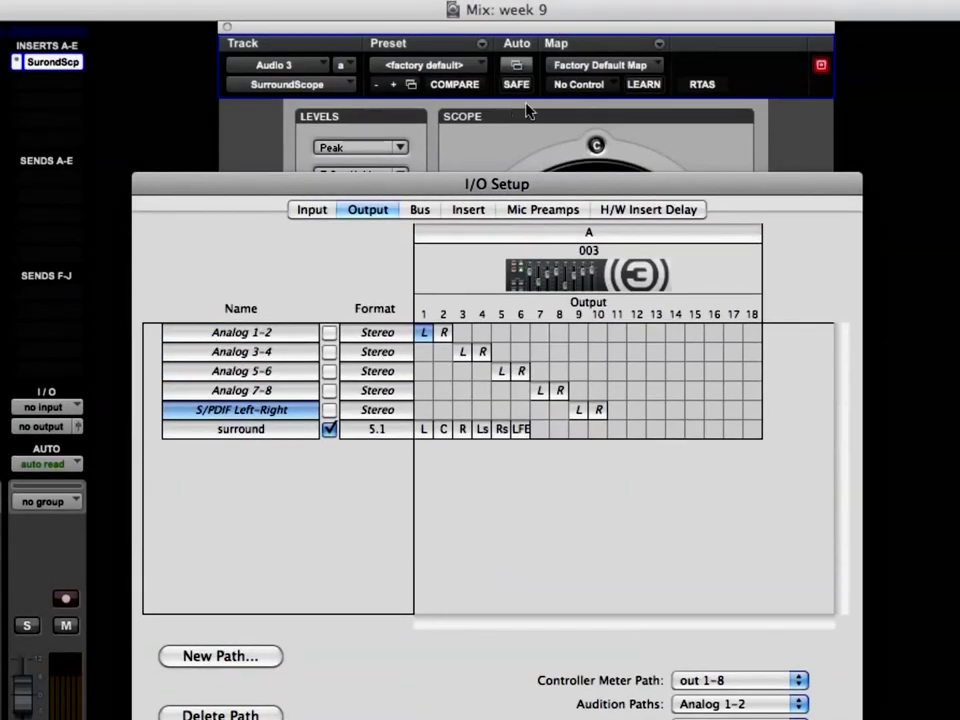
- Review the bus-to-output mappings through the surround bus and apply the I/O Setup changes
click(421, 210)
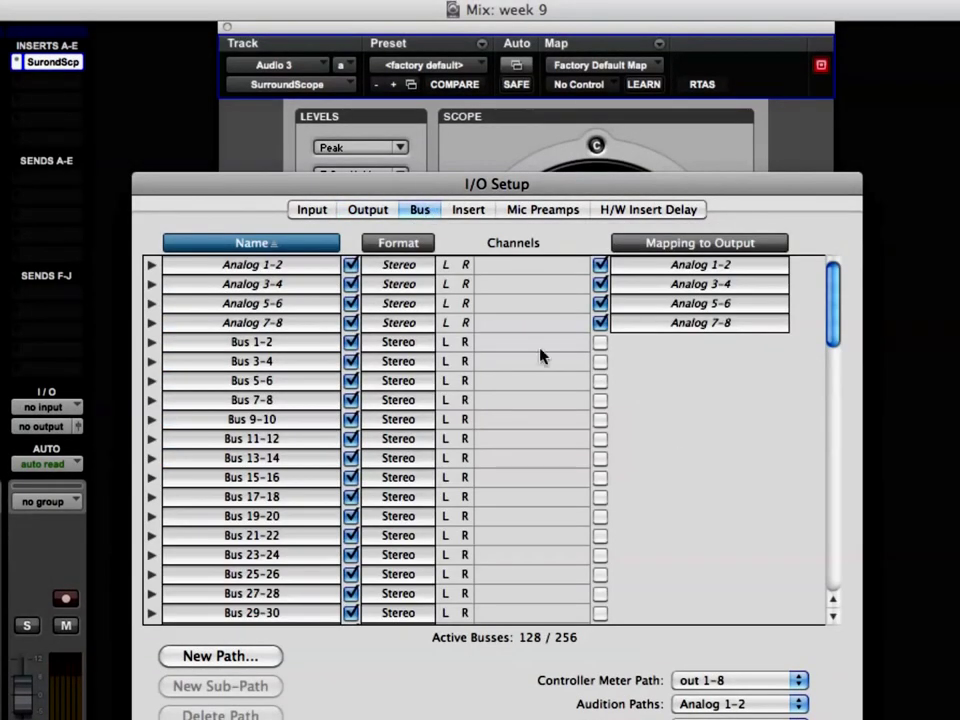
drag(833, 306, 830, 578)
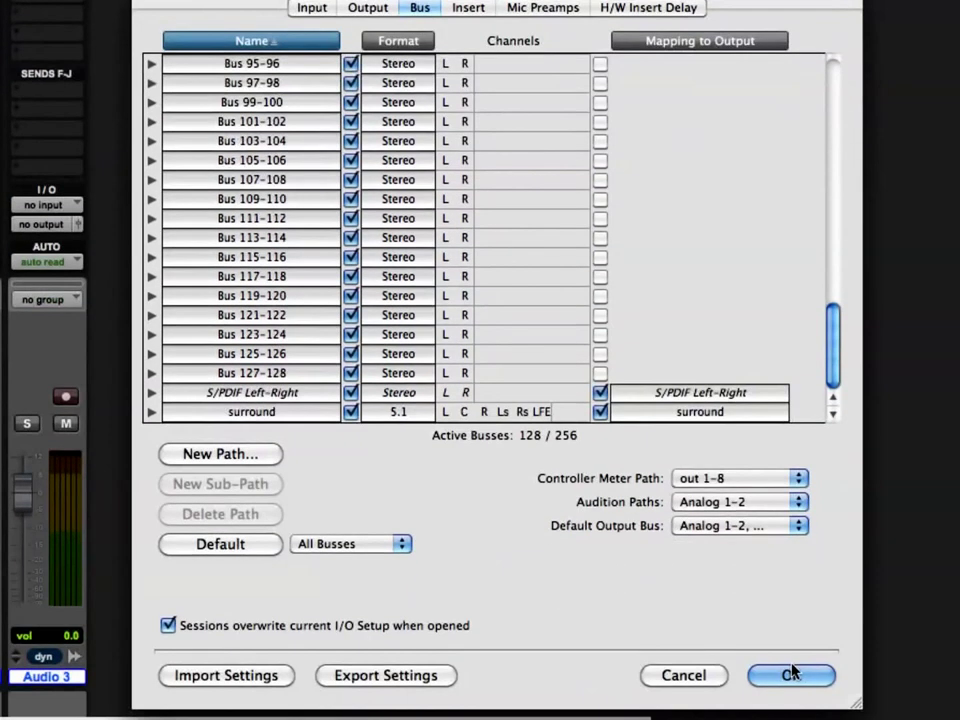
click(790, 673)
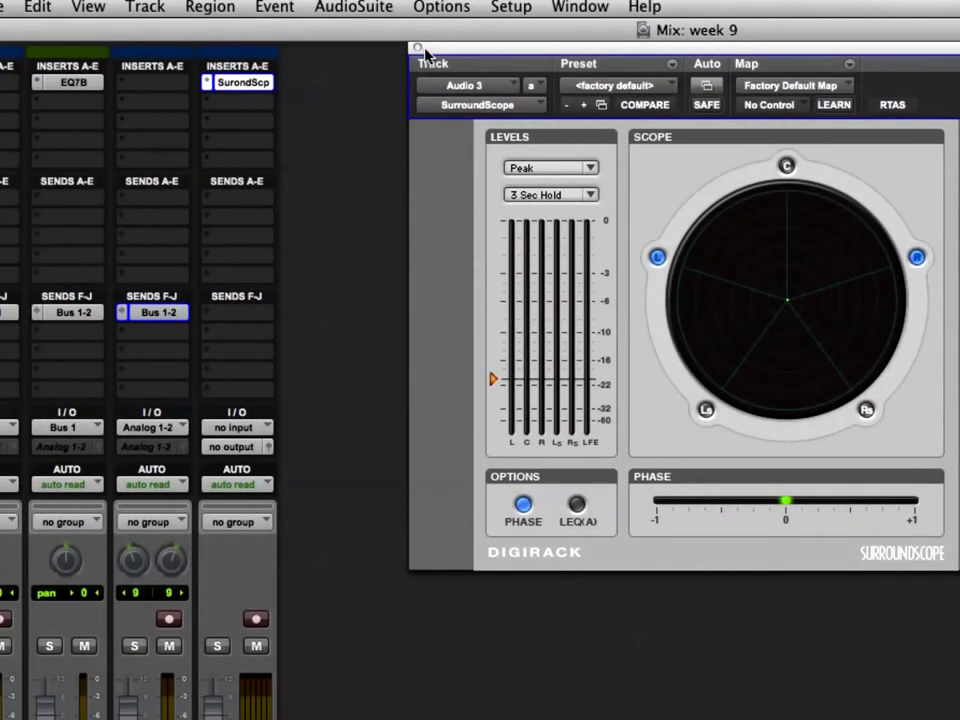
- Close the SurroundScope window, route Audio 3's output to surround (5.1), and open the track's output window
click(419, 49)
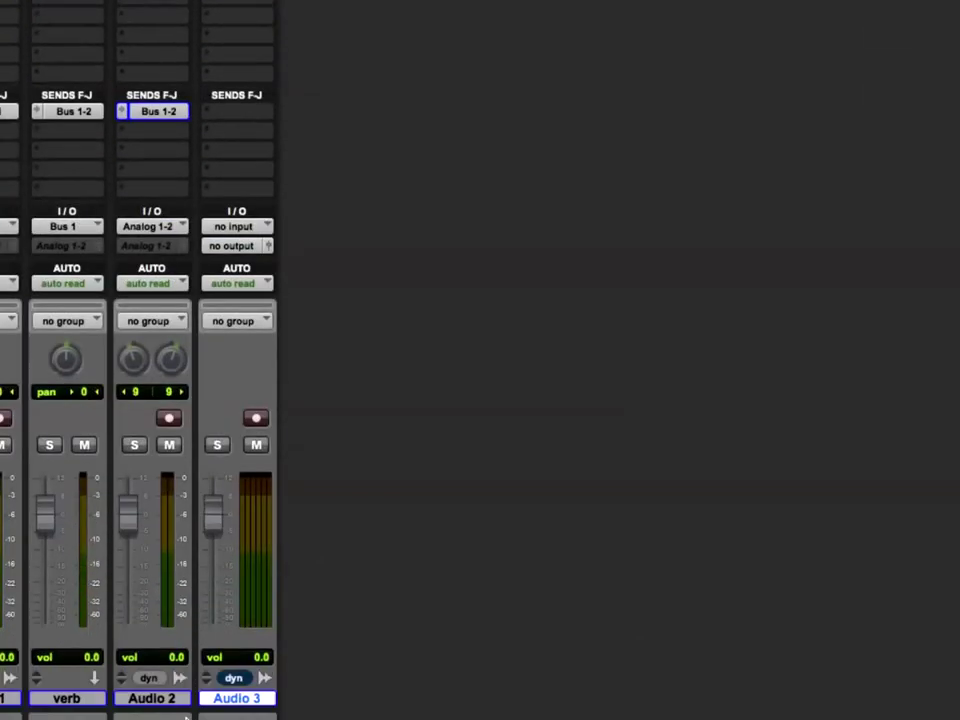
click(240, 237)
mouse_move(258, 272)
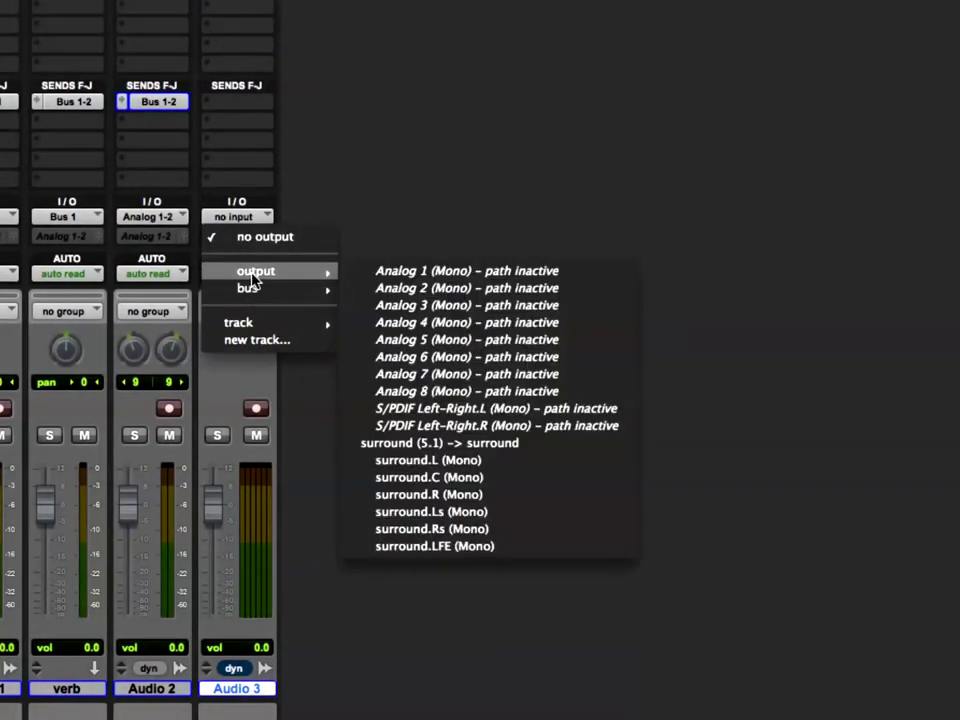
click(450, 443)
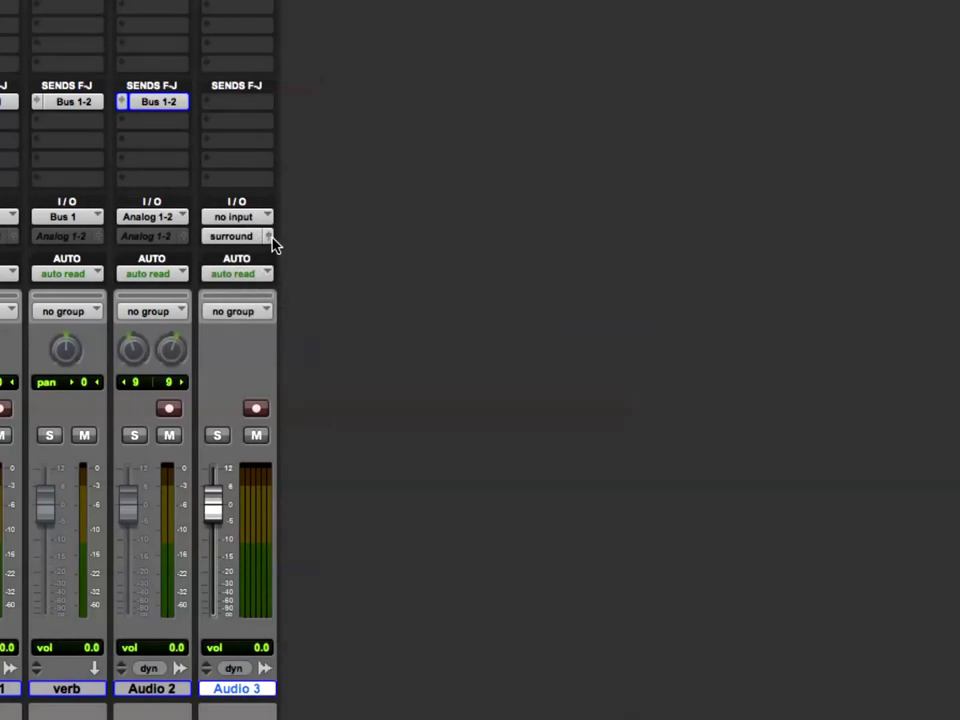
click(268, 237)
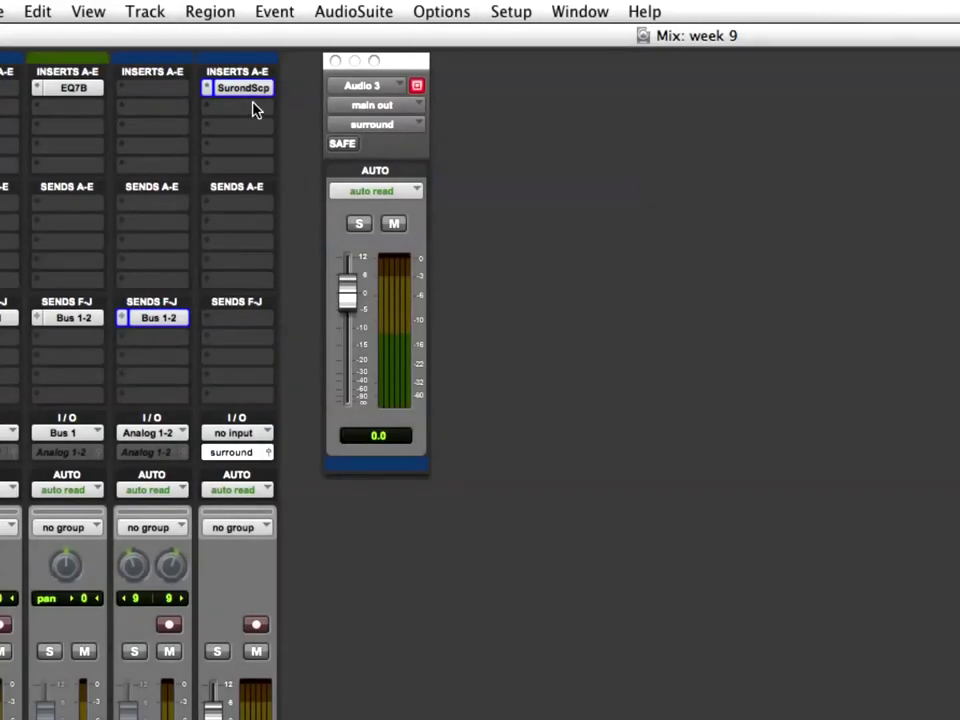
- Replace SurroundScope on Audio 3's first insert with the multichannel SoundCode Stereo down mixer and close the plug-in window
click(210, 90)
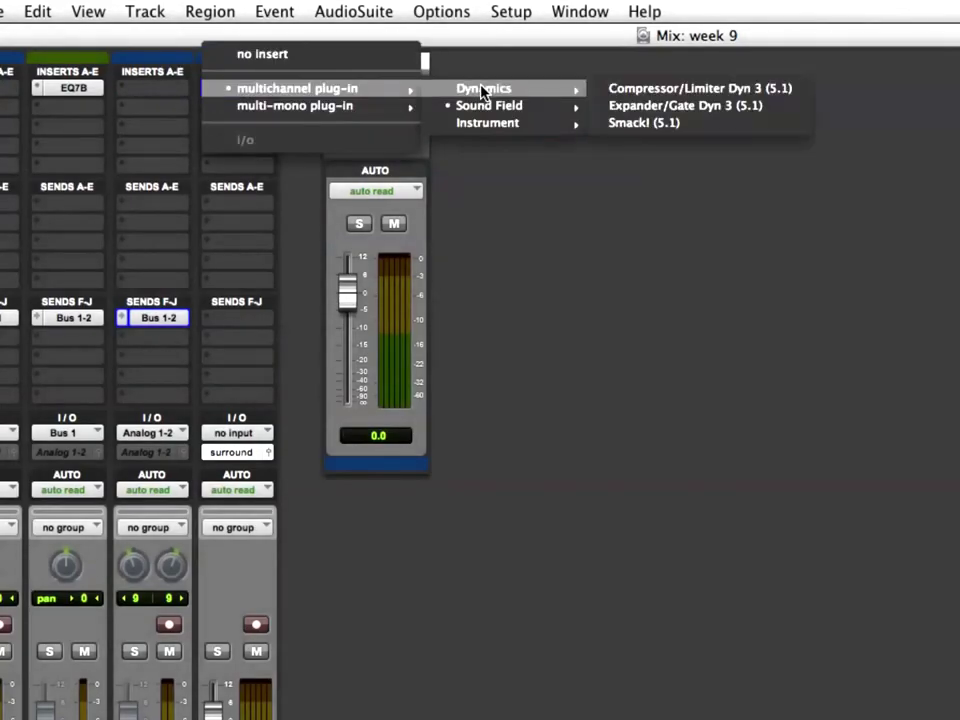
click(290, 57)
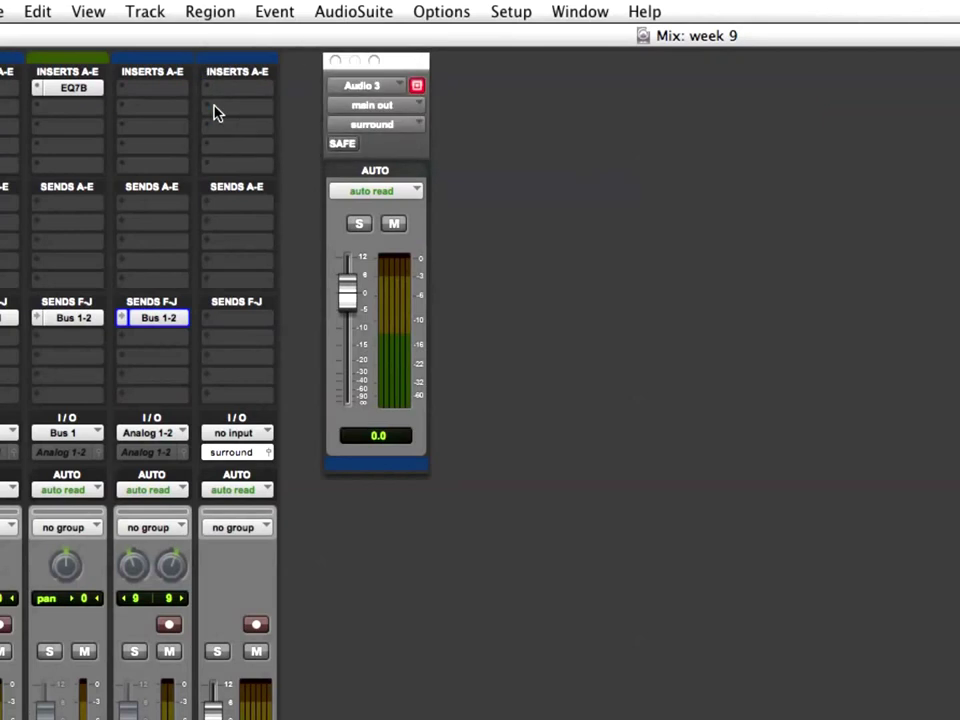
click(210, 90)
mouse_move(238, 124)
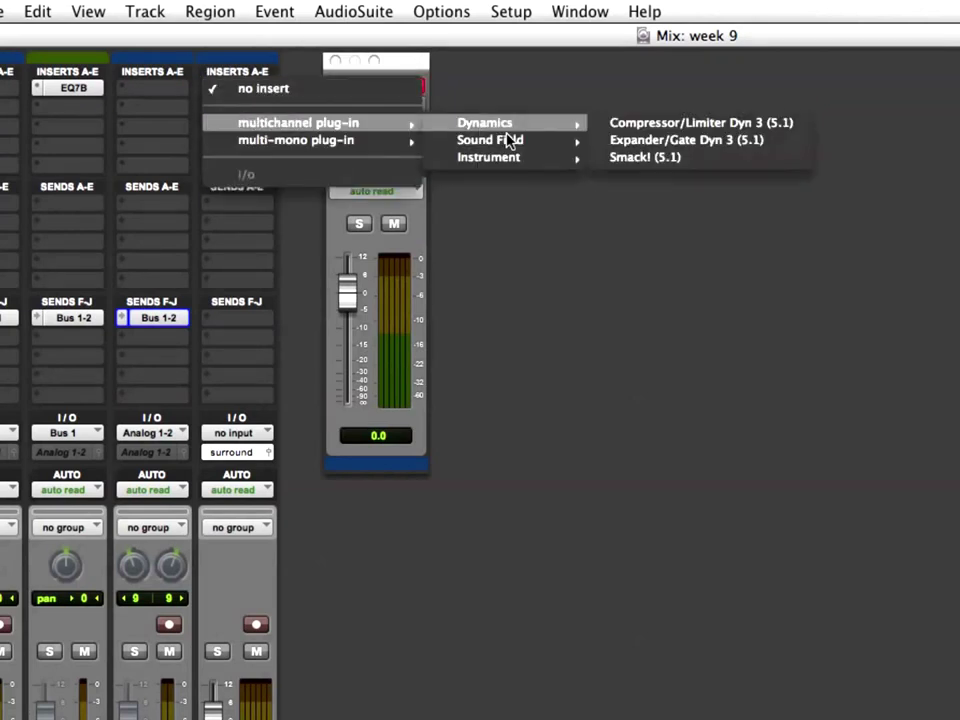
mouse_move(533, 144)
click(612, 142)
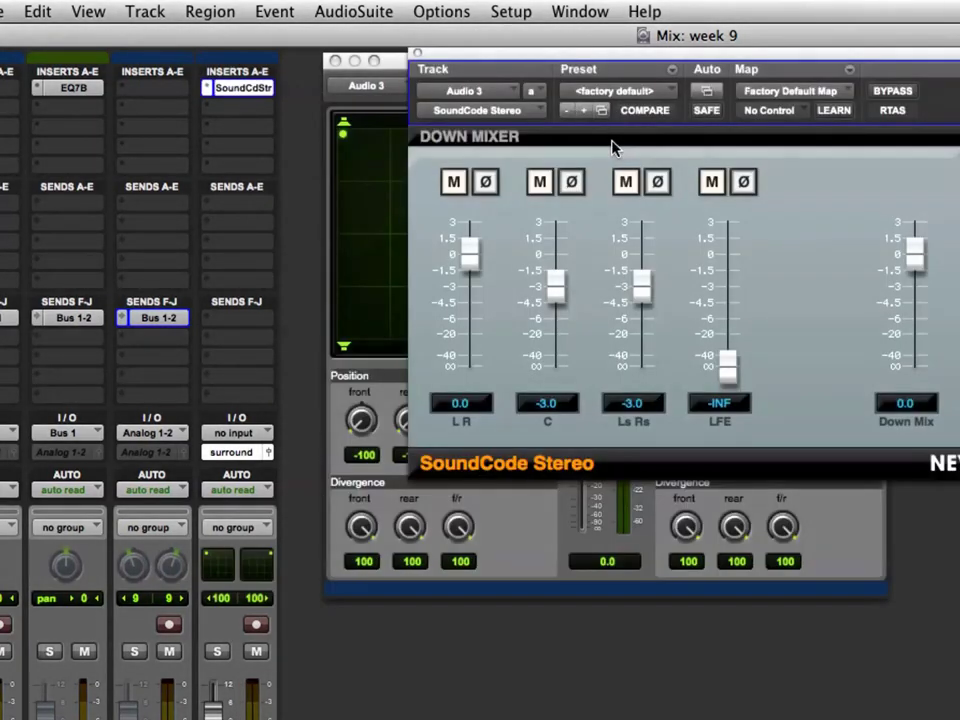
click(417, 53)
- Reposition Audio 3's output window and pan its left channel to front 10, rear 10 and f/r -44
drag(421, 60, 390, 73)
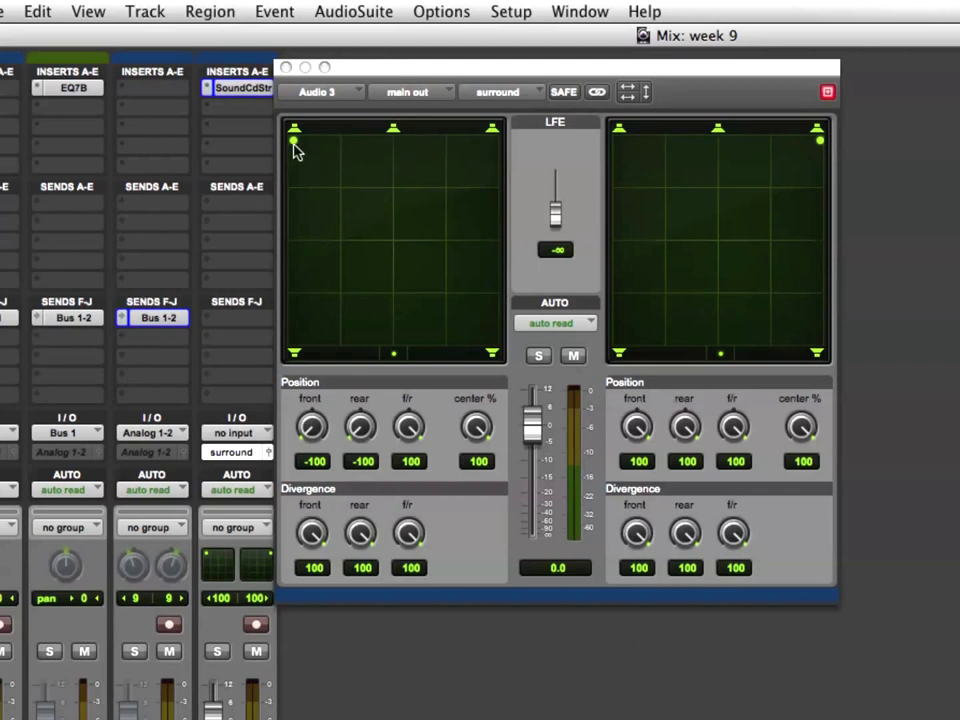
drag(293, 140, 404, 285)
- Link Audio 3's two surround panners and pan both channels to front -27, rear -27 and f/r -16
click(597, 93)
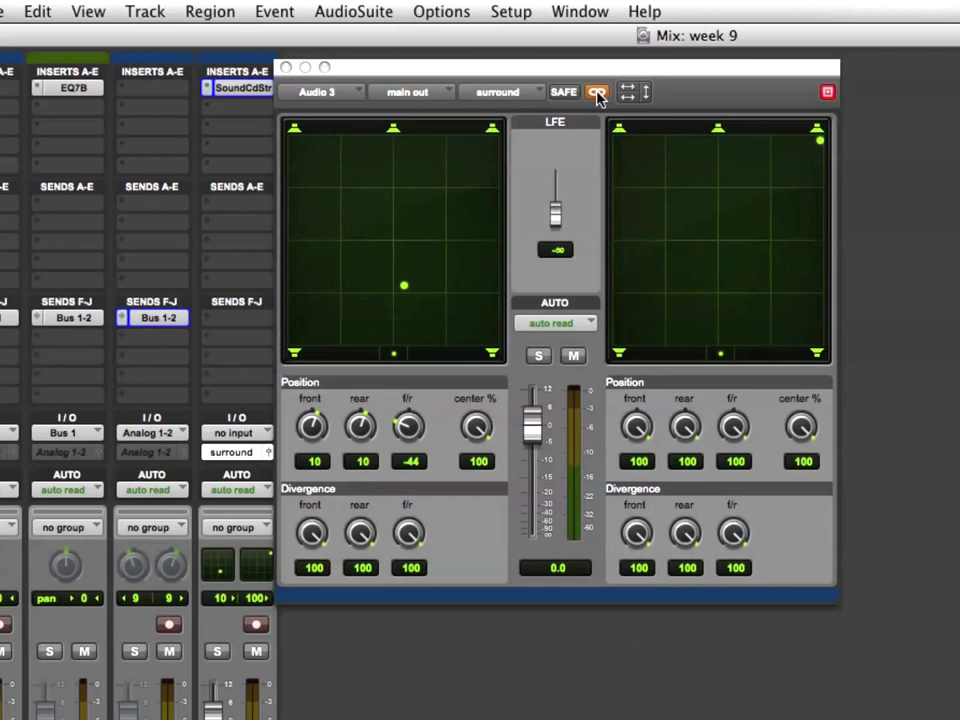
alt+click(404, 293)
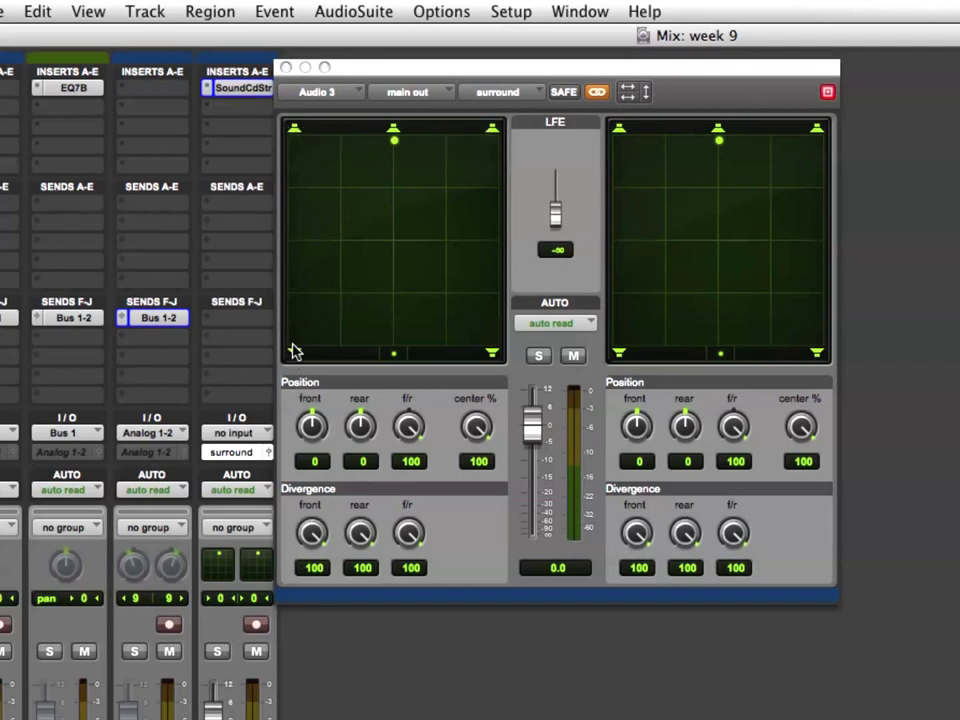
drag(554, 214, 525, 259)
drag(394, 140, 368, 258)
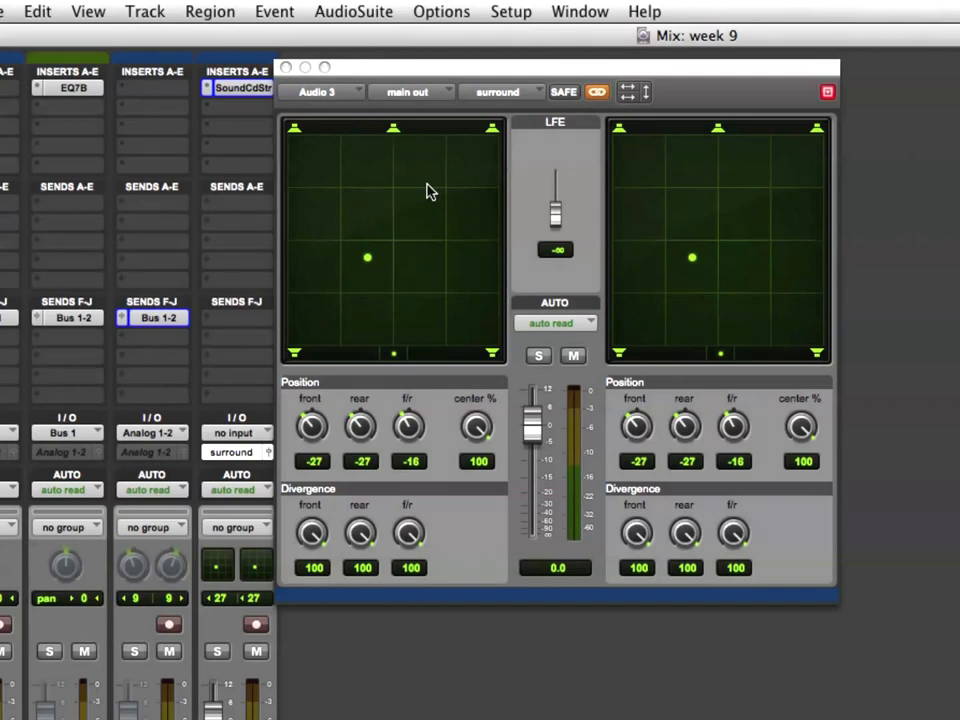
- Close Audio 3's output window, remove SoundCode Stereo from its first insert, and move the Mix window aside
click(286, 67)
click(210, 86)
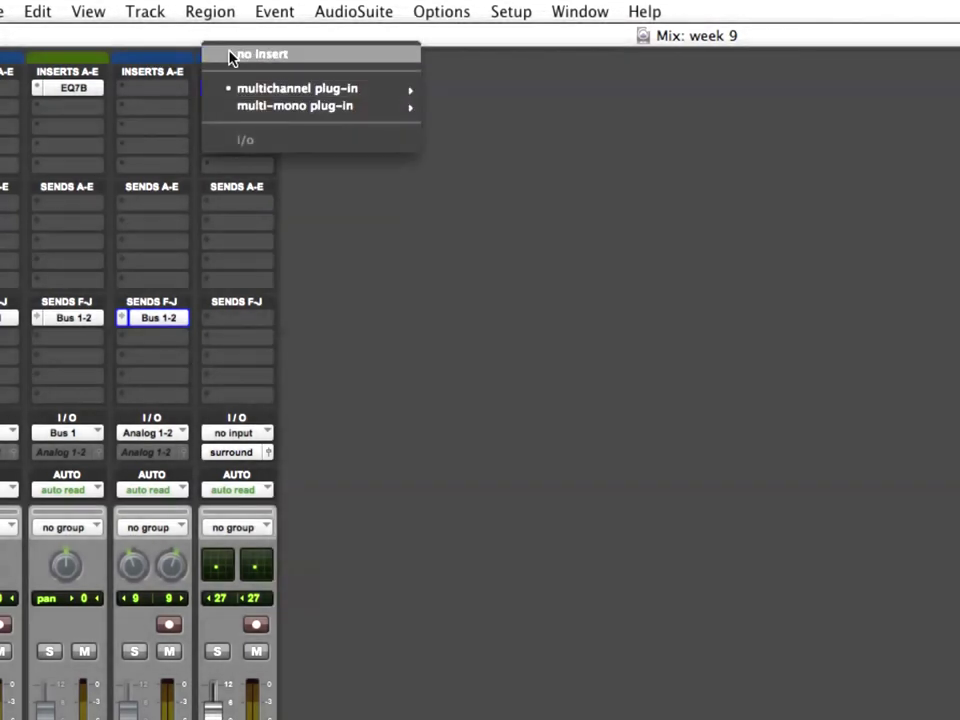
click(231, 57)
drag(228, 42, 335, 55)
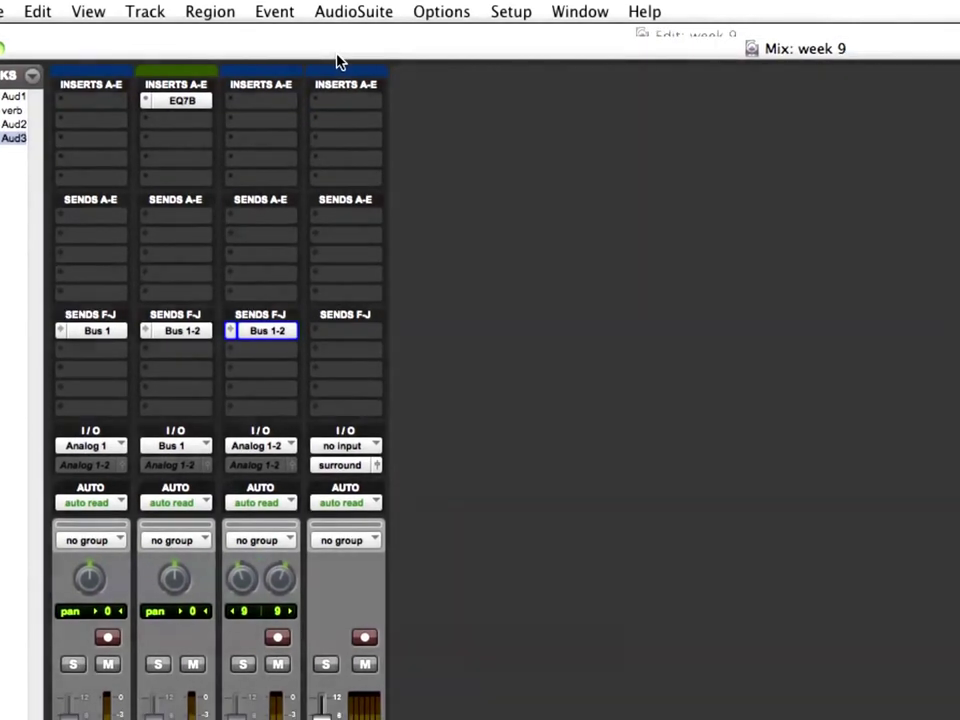